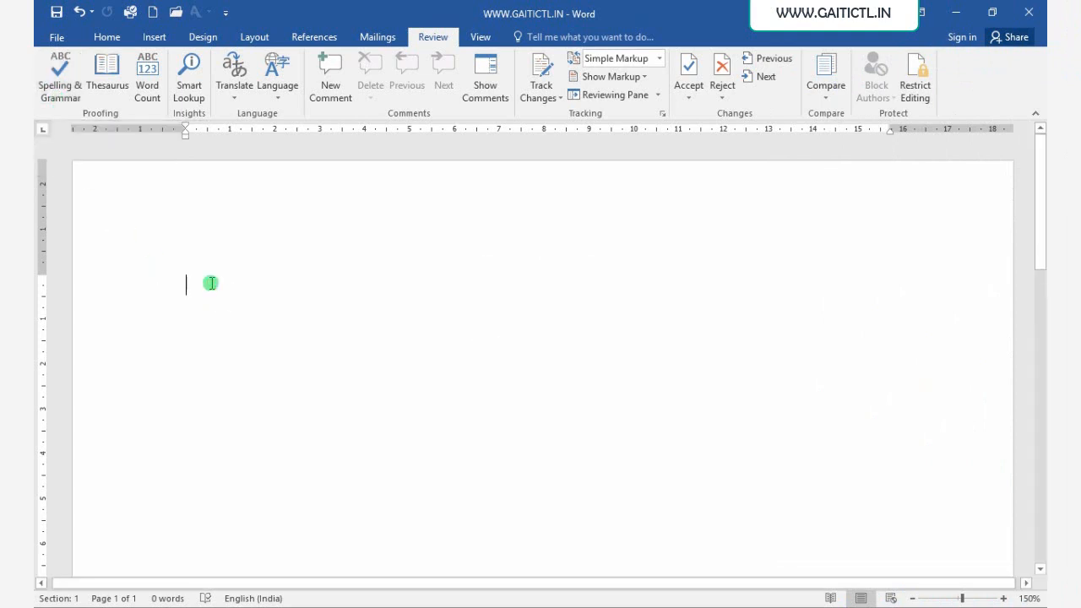
Fill the blank document with sample paragraphs generated by =rand().
text(=r)
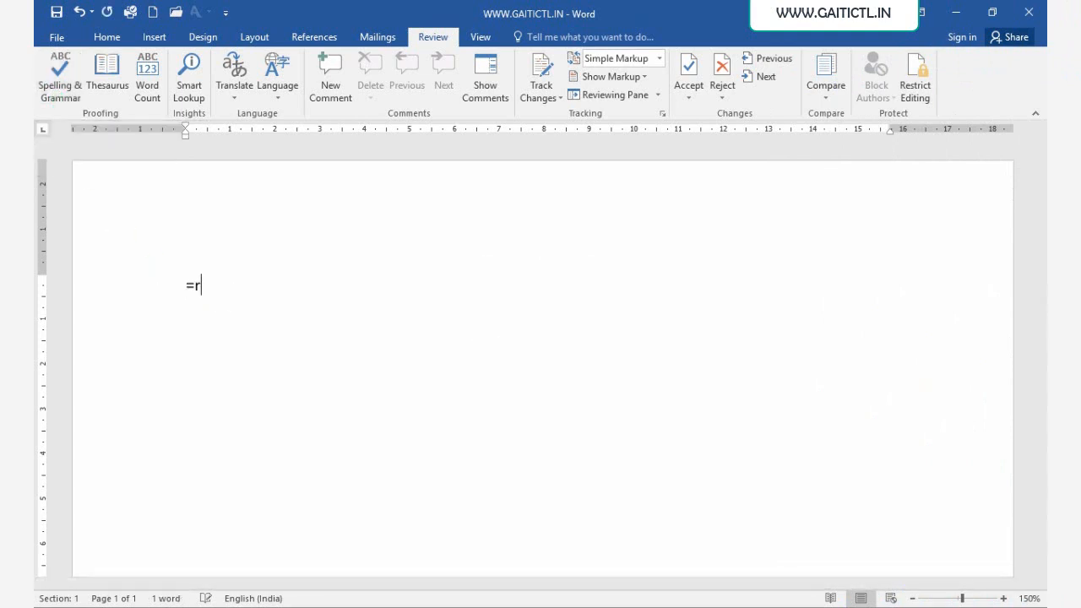
text(and())
key(Return)
scroll(339, 440, up, 3)
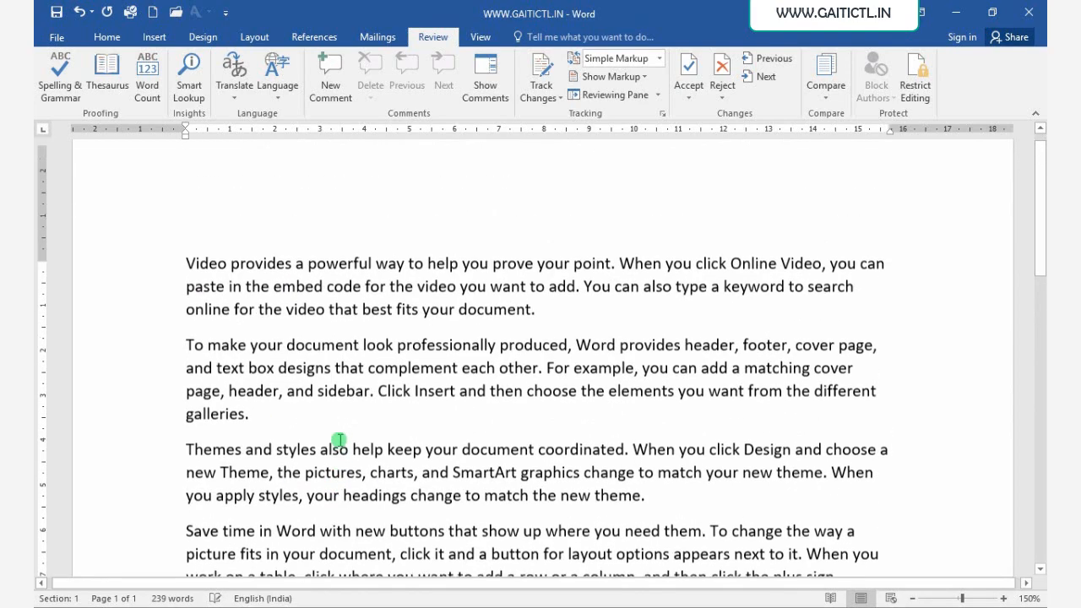
Justify all of the sample text in the document.
key(ctrl+a)
key(ctrl+j)
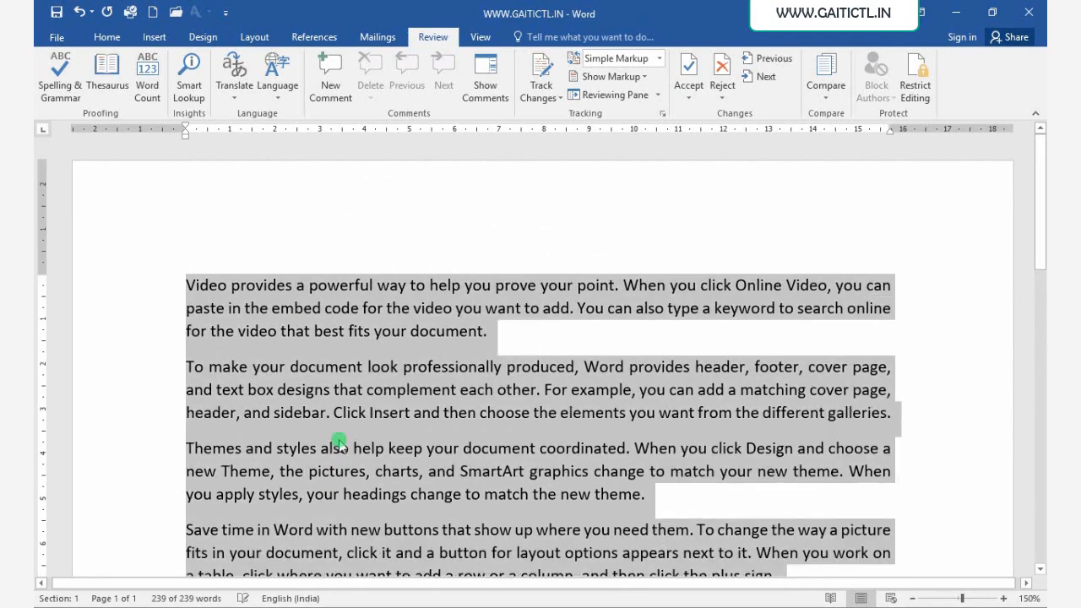
click(459, 449)
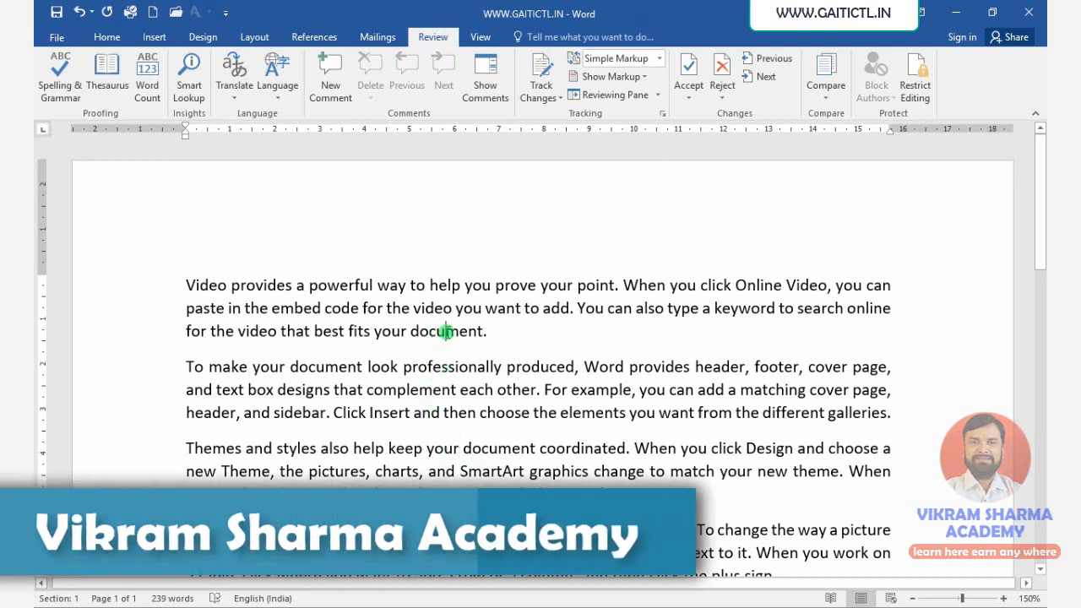
Misspell "document" at the end of the first paragraph as "docment" and "professionally" in the second paragraph as "profssionally".
click(443, 331)
key(BackSpace)
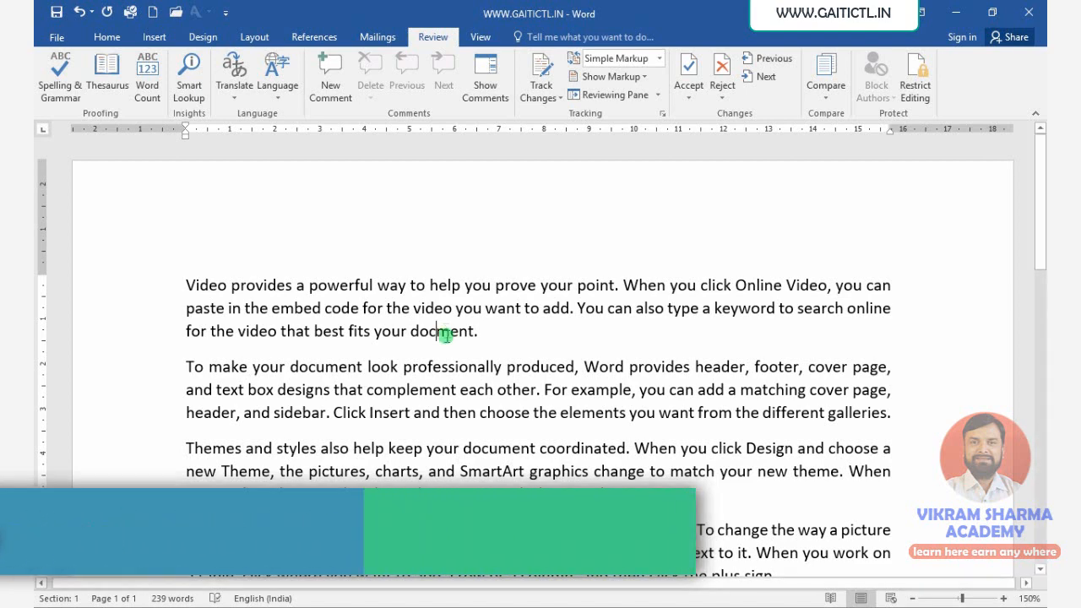
click(486, 390)
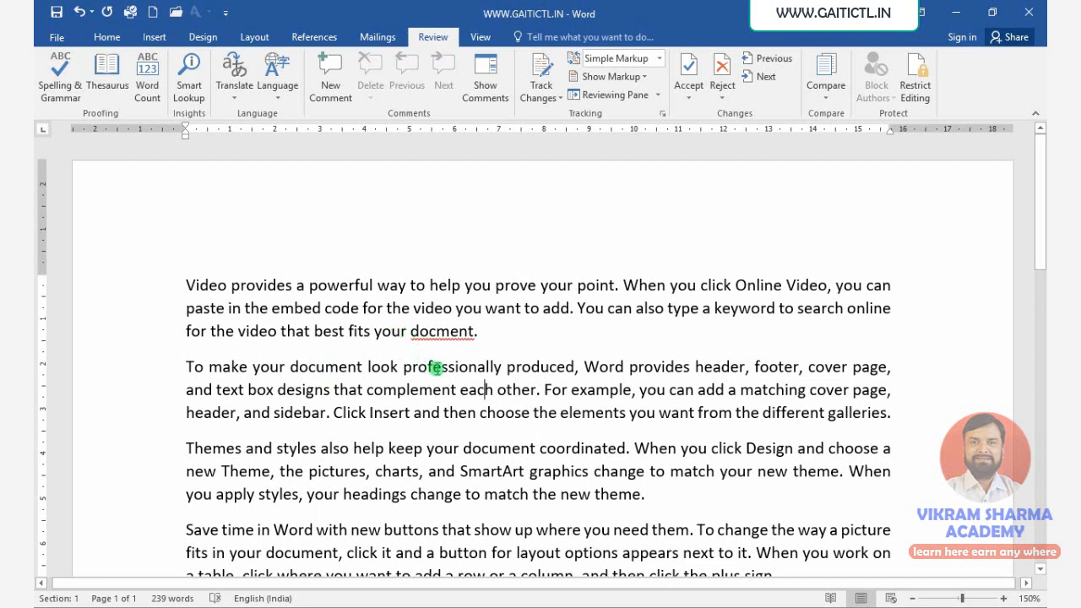
click(440, 366)
key(BackSpace)
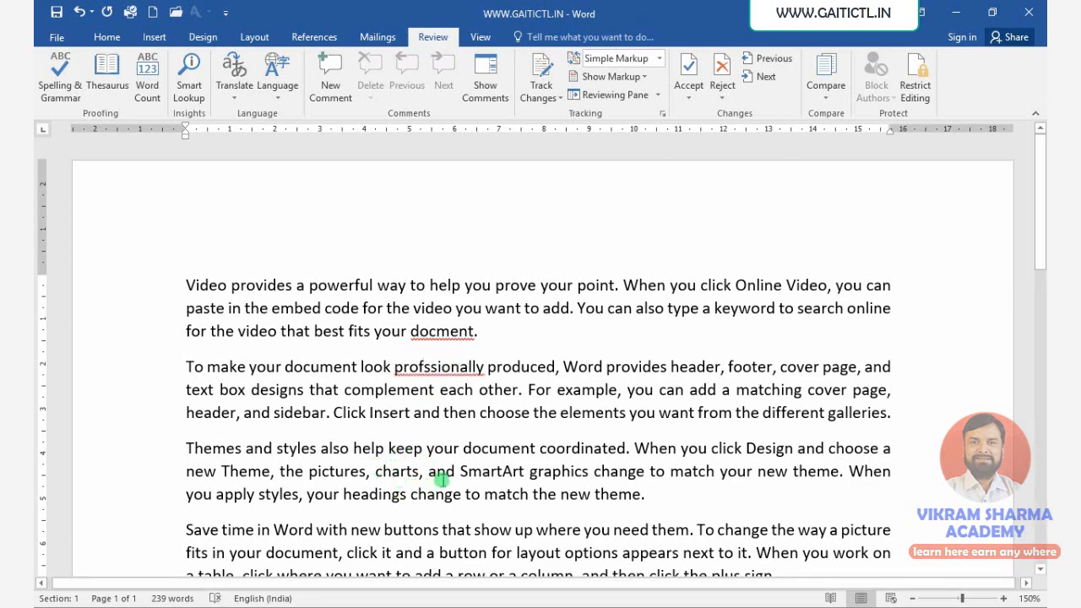
Misspell "keep" as "keeep" and the first "match" as "mattch" in the third paragraph.
text(e)
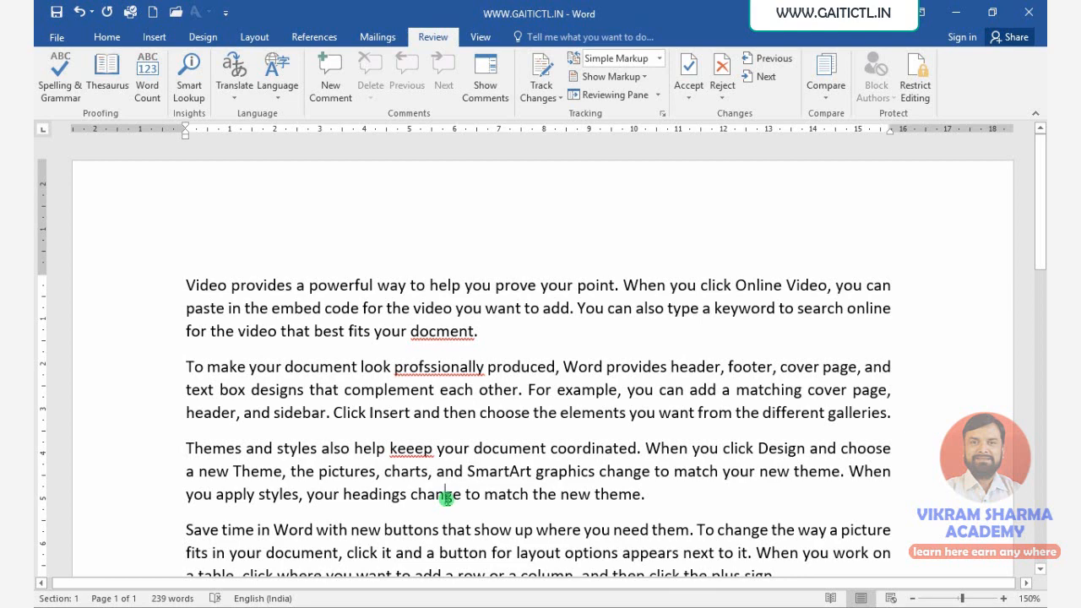
scroll(557, 488, down, 1)
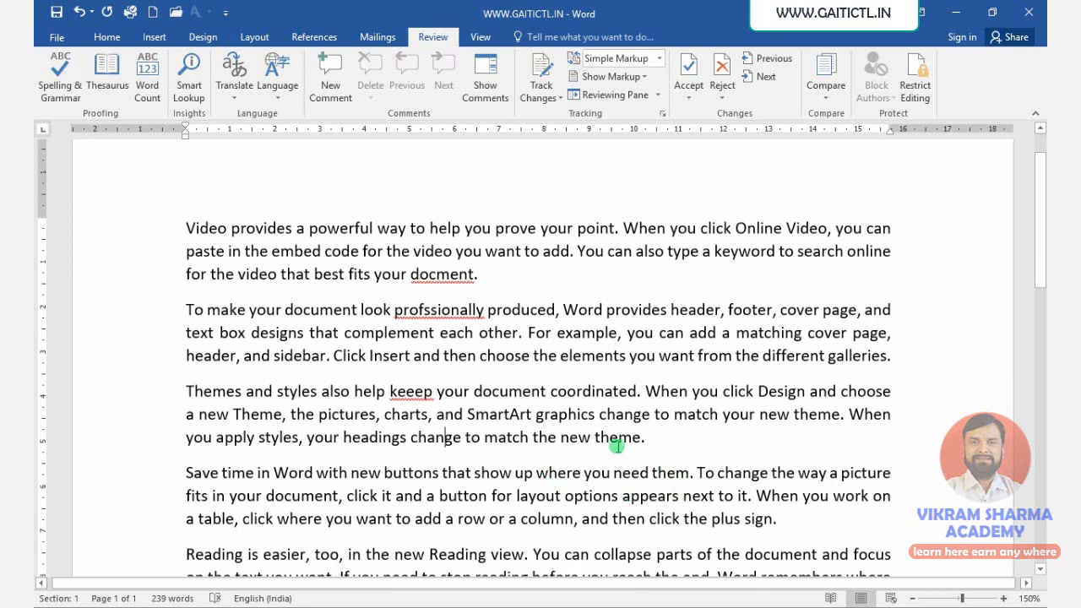
click(706, 420)
text(t)
click(709, 496)
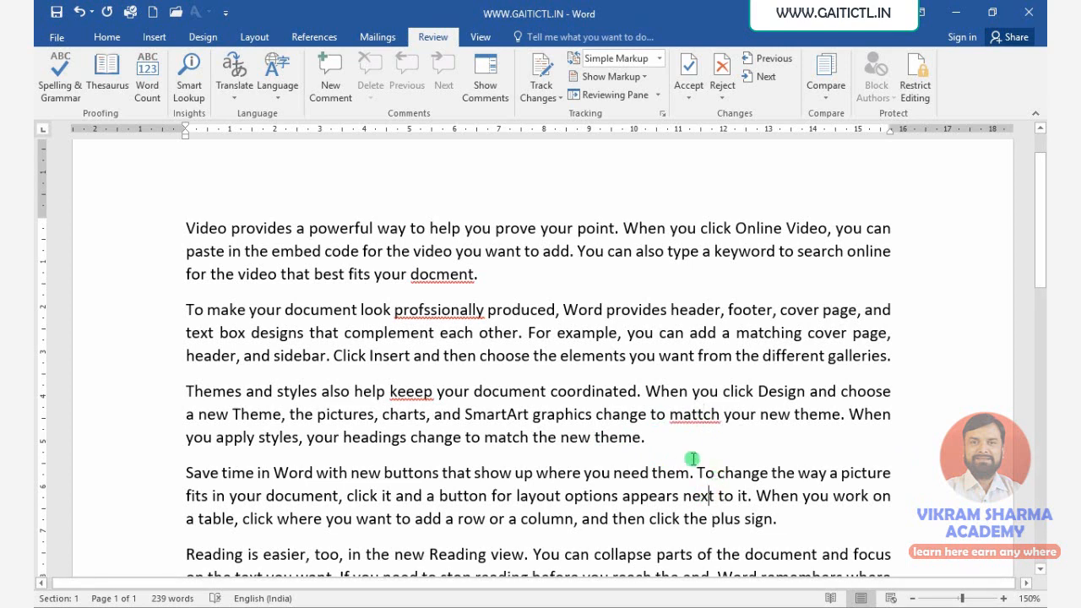
In the last paragraph, misspell the second "Reading" as "Reeading" and insert a space before the final full stop after "device".
scroll(673, 557, down, 2)
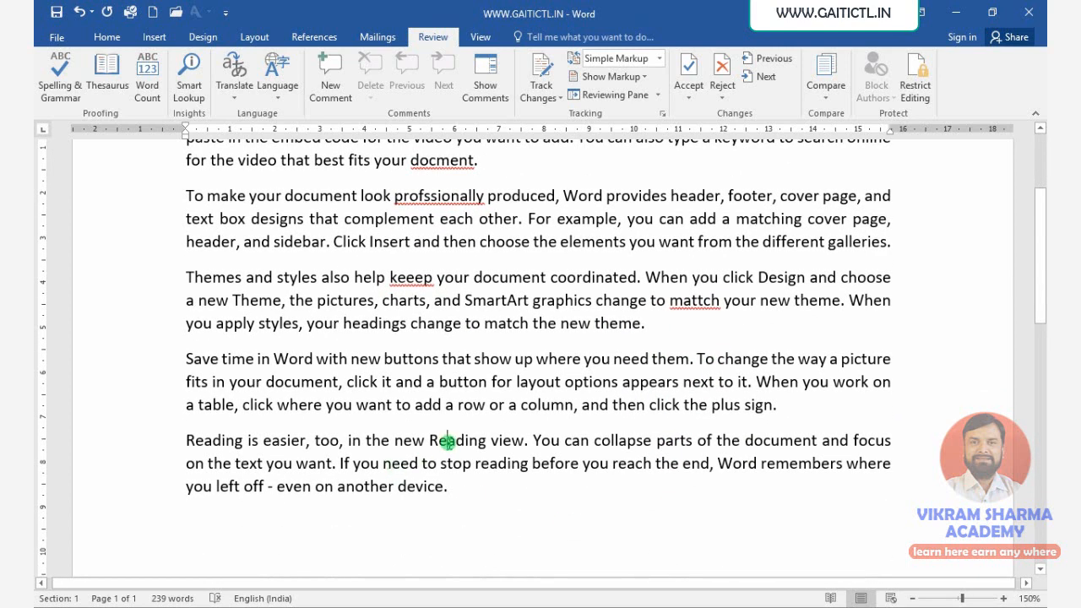
click(447, 442)
text(e)
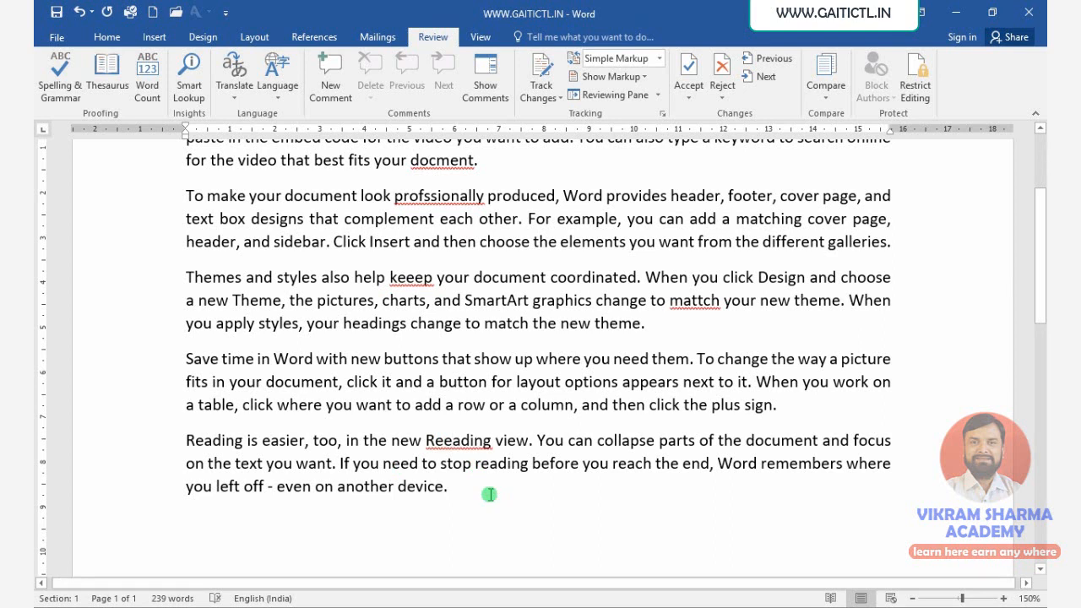
click(489, 494)
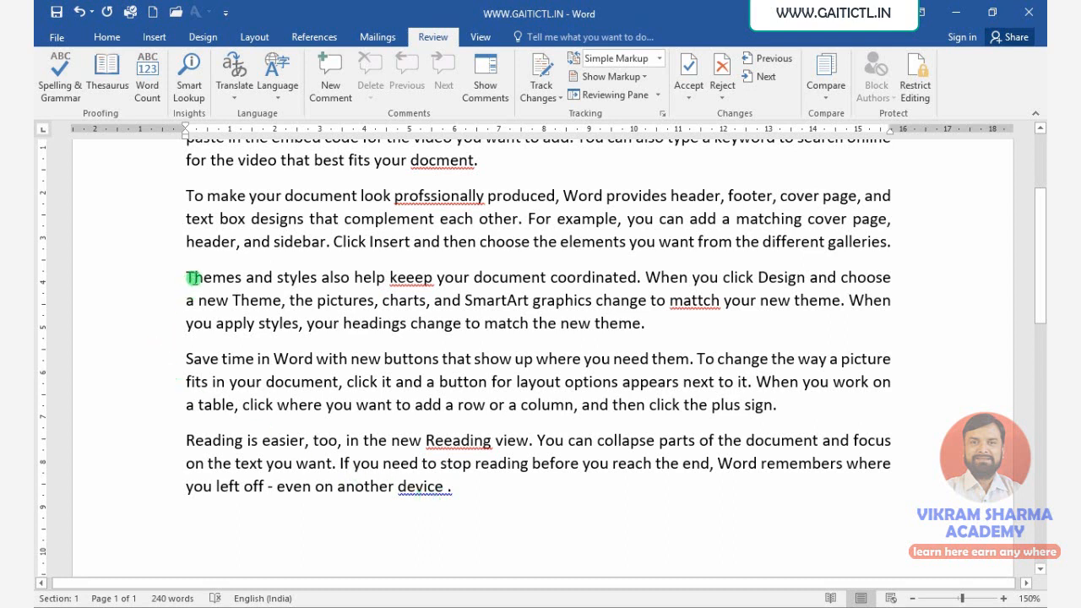
Replace the capital T of "Themes" at the start of the third paragraph with a lowercase t.
click(187, 277)
drag(185, 279, 195, 279)
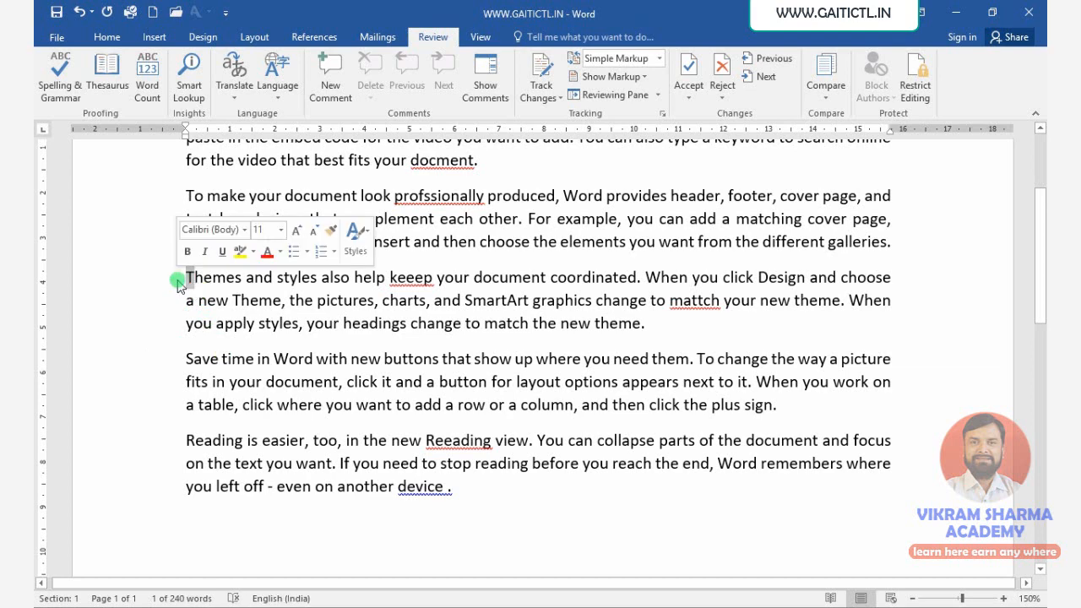
text(t)
click(465, 359)
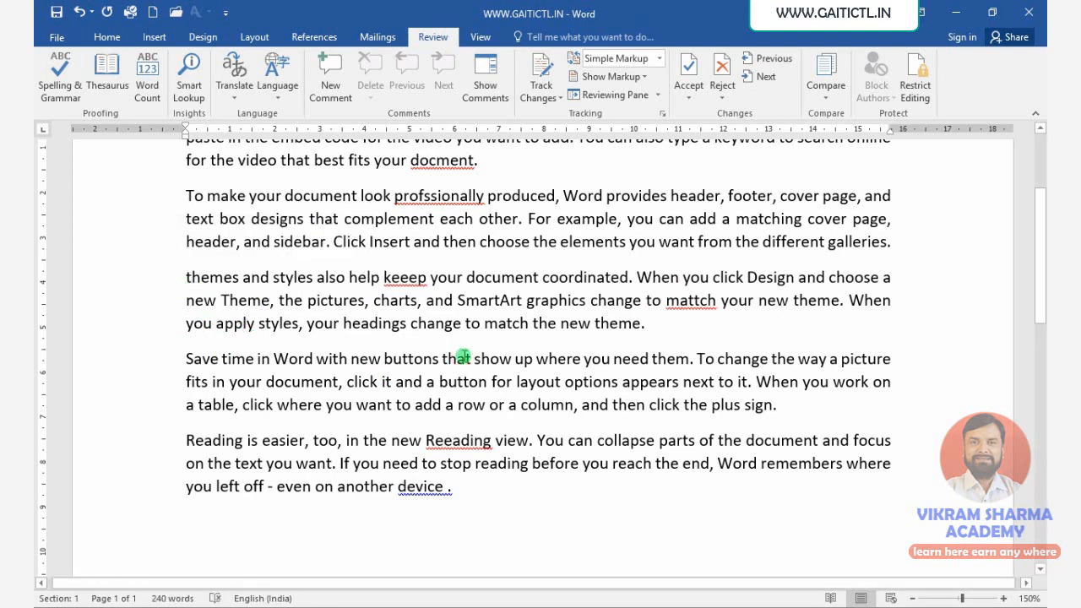
Insert a stray space before the full stops after "add" and "sidebar" and before the comma after "header" in the second paragraph's last line.
scroll(475, 357, up, 3)
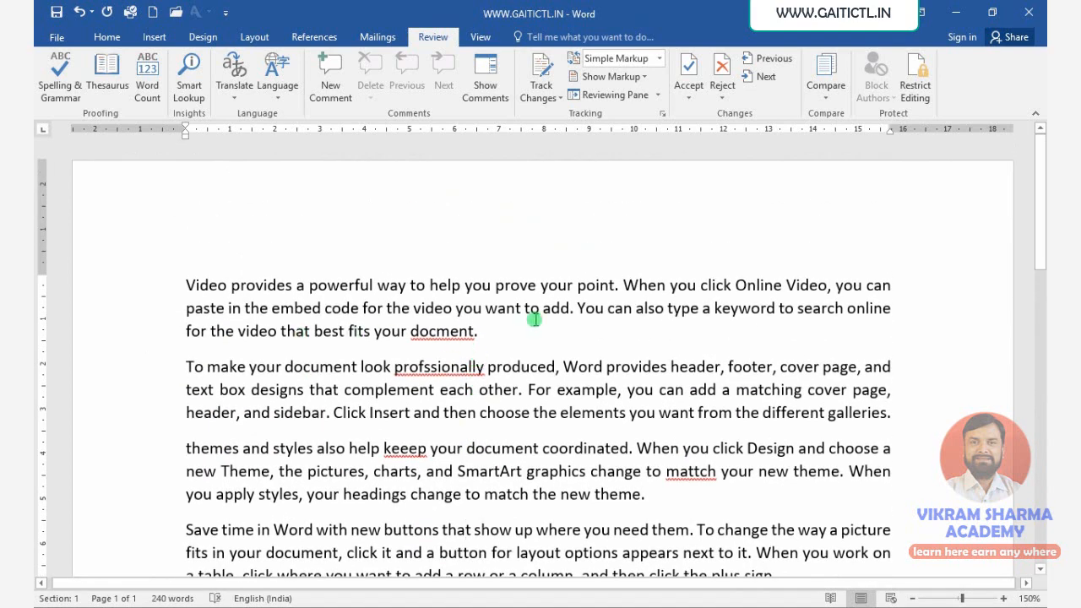
click(571, 309)
click(364, 413)
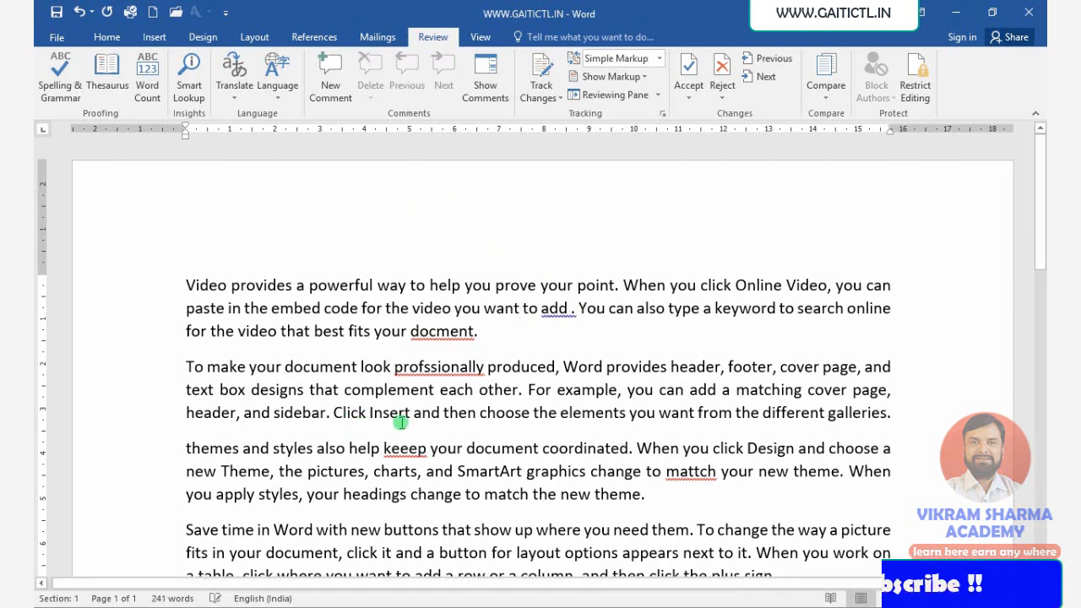
click(327, 413)
click(368, 448)
click(237, 413)
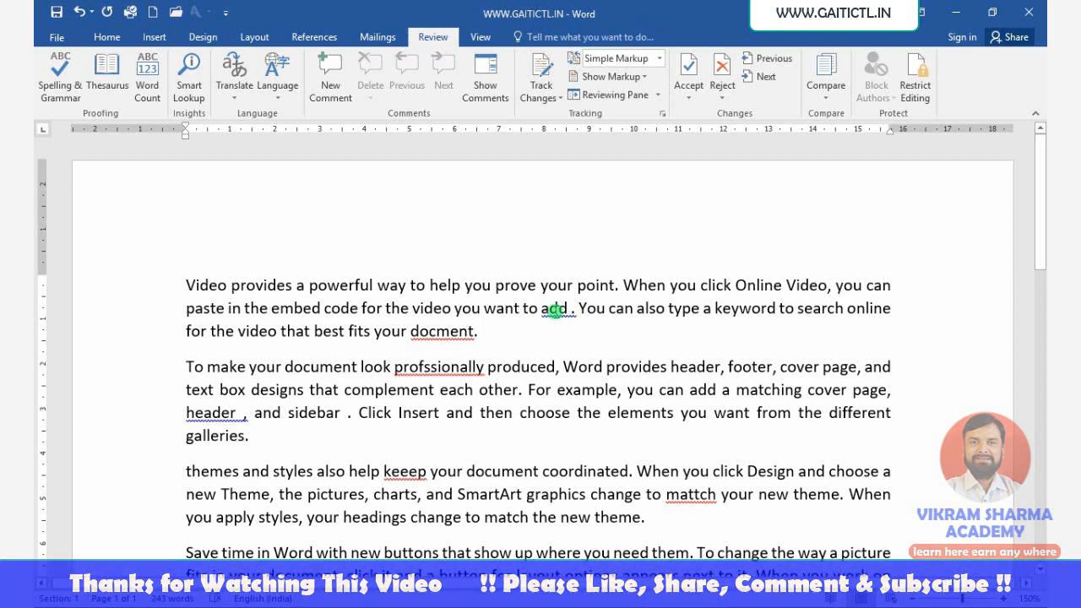
Correct the first paragraph's flagged errors with the suggested "add." and "document".
right_click(555, 310)
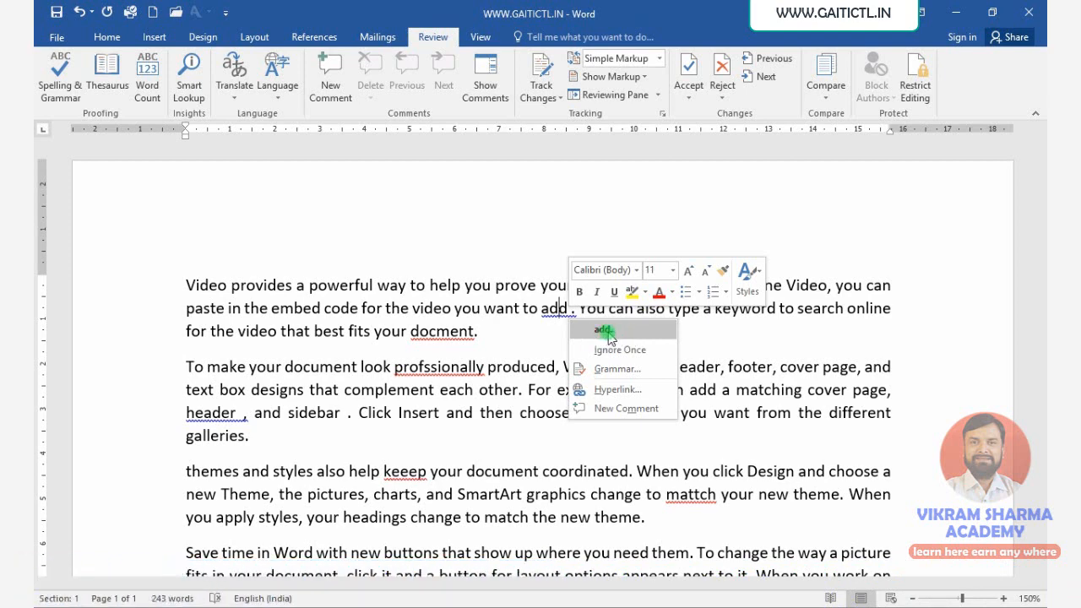
click(604, 331)
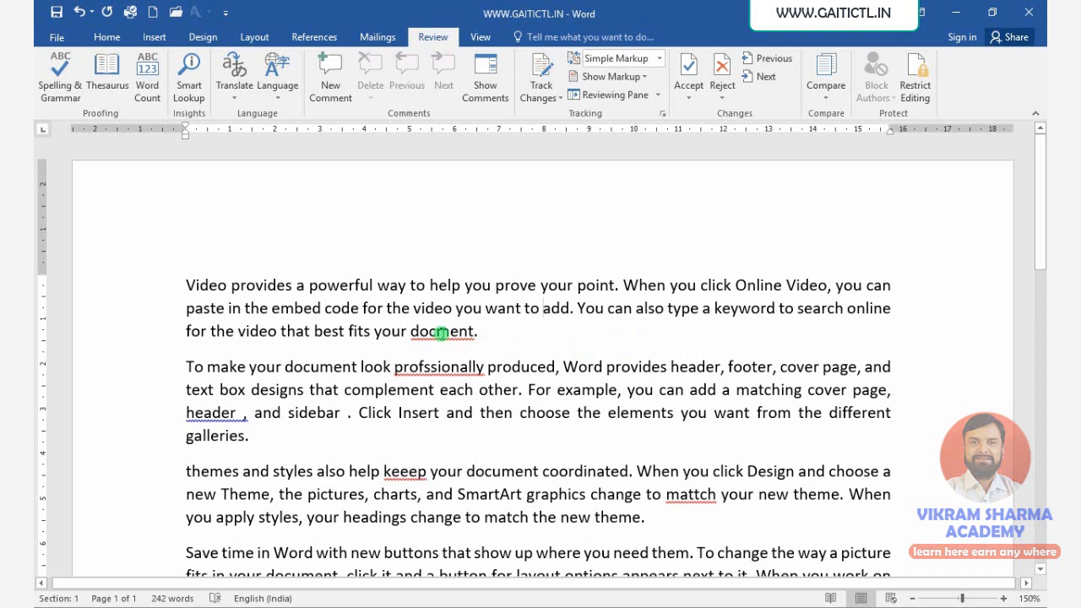
right_click(448, 334)
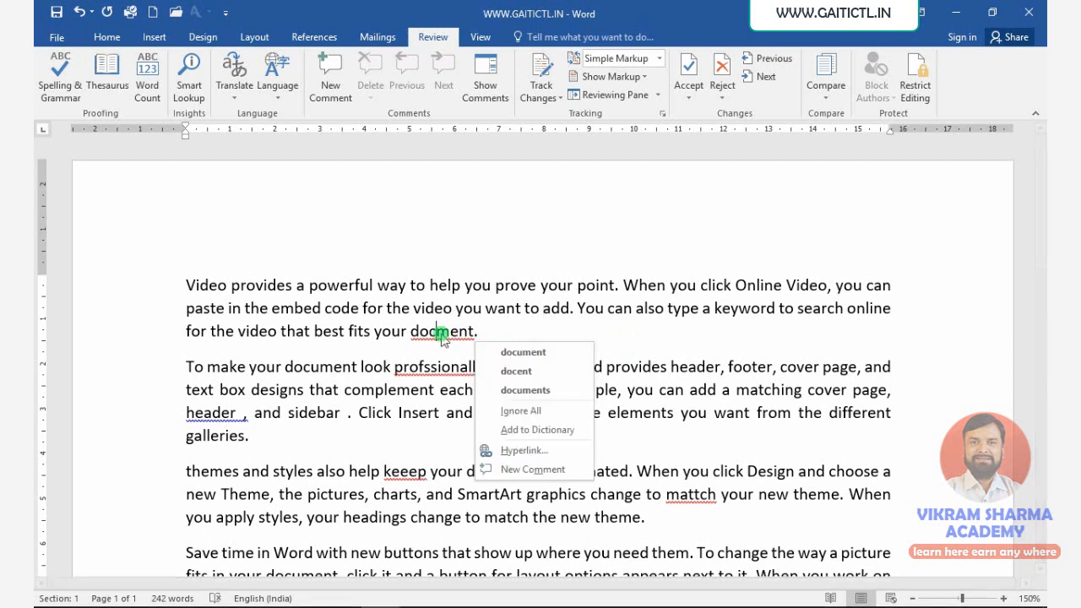
click(523, 352)
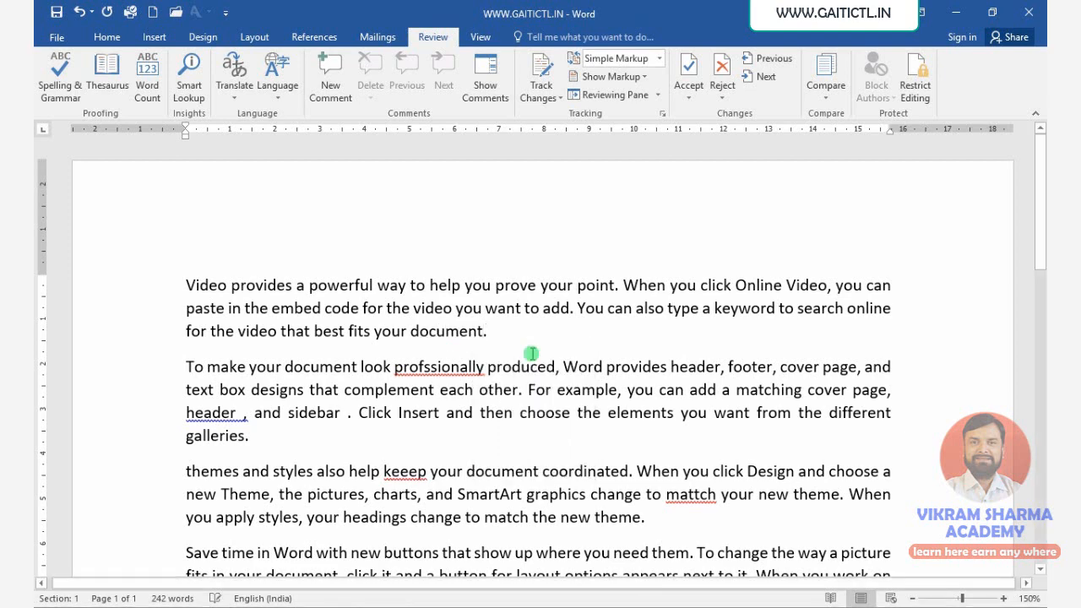
Correct the second paragraph's flagged errors with the suggested "professionally", "header," and "sidebar.".
right_click(450, 368)
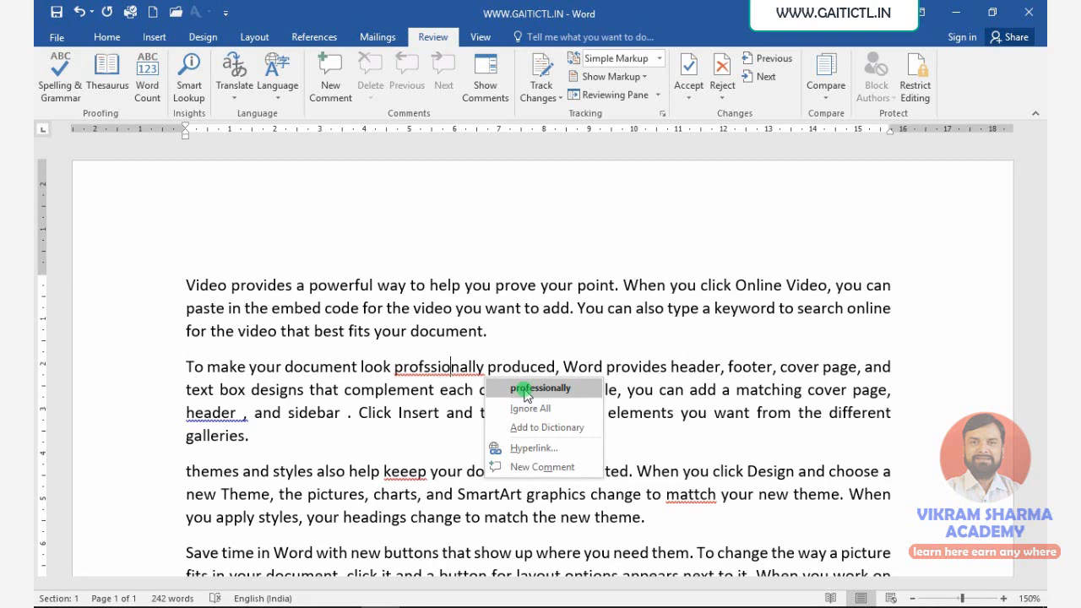
click(524, 390)
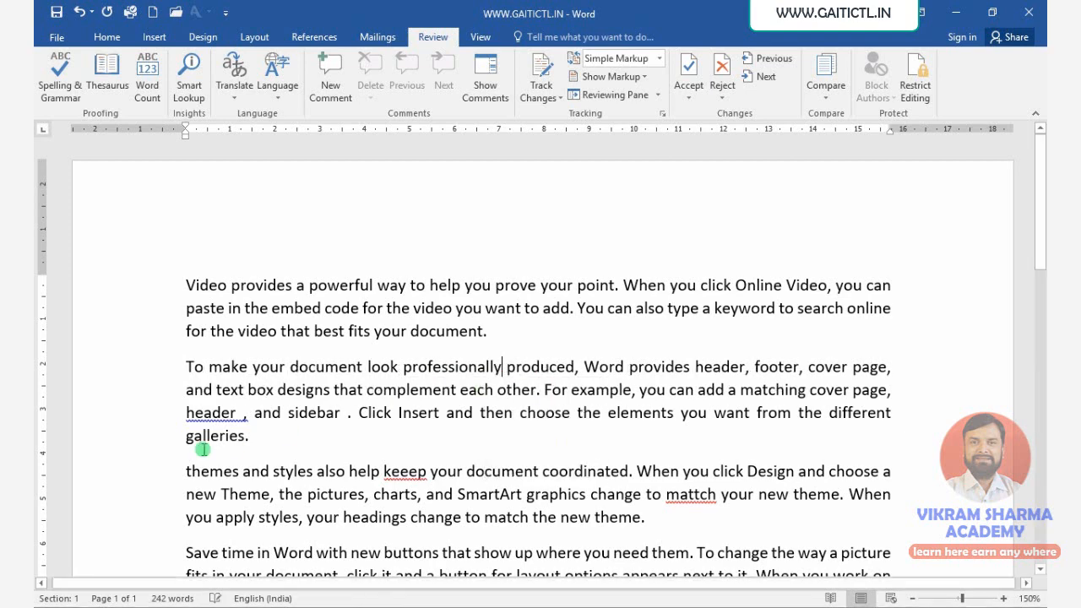
right_click(239, 419)
click(269, 435)
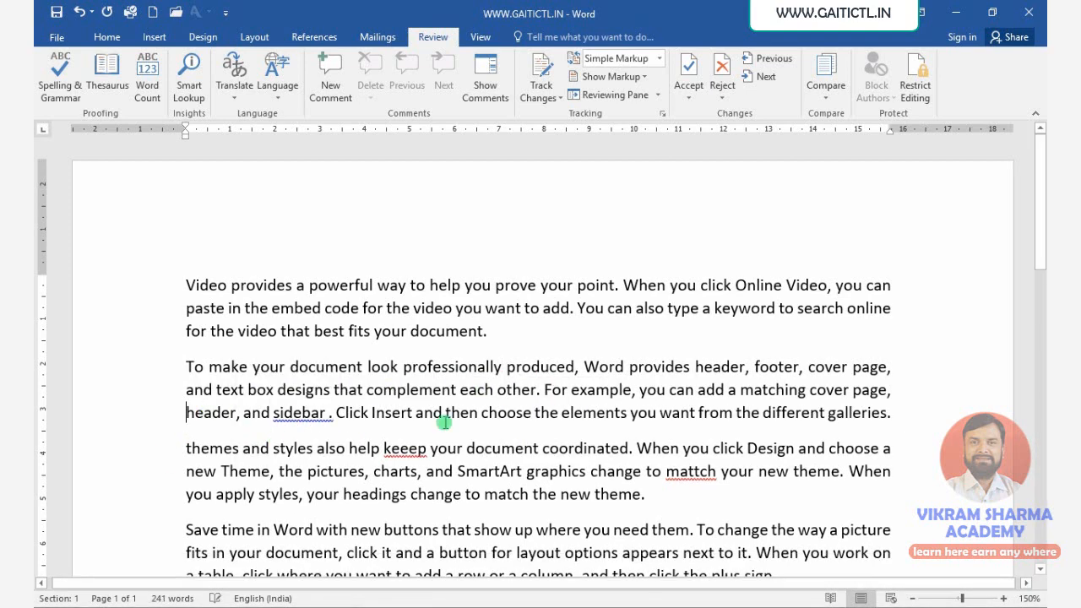
right_click(302, 414)
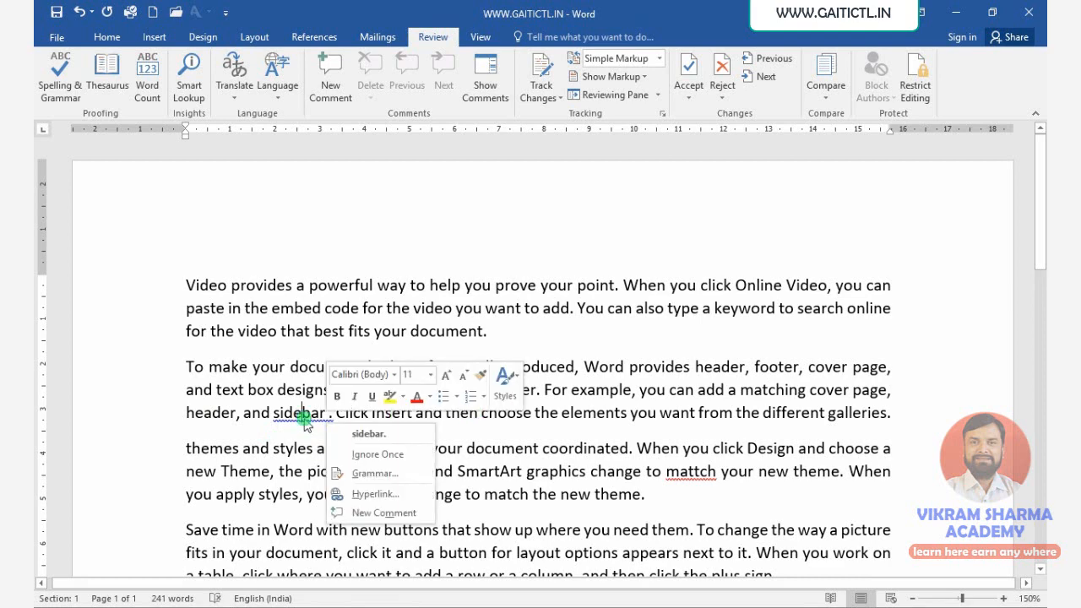
click(369, 434)
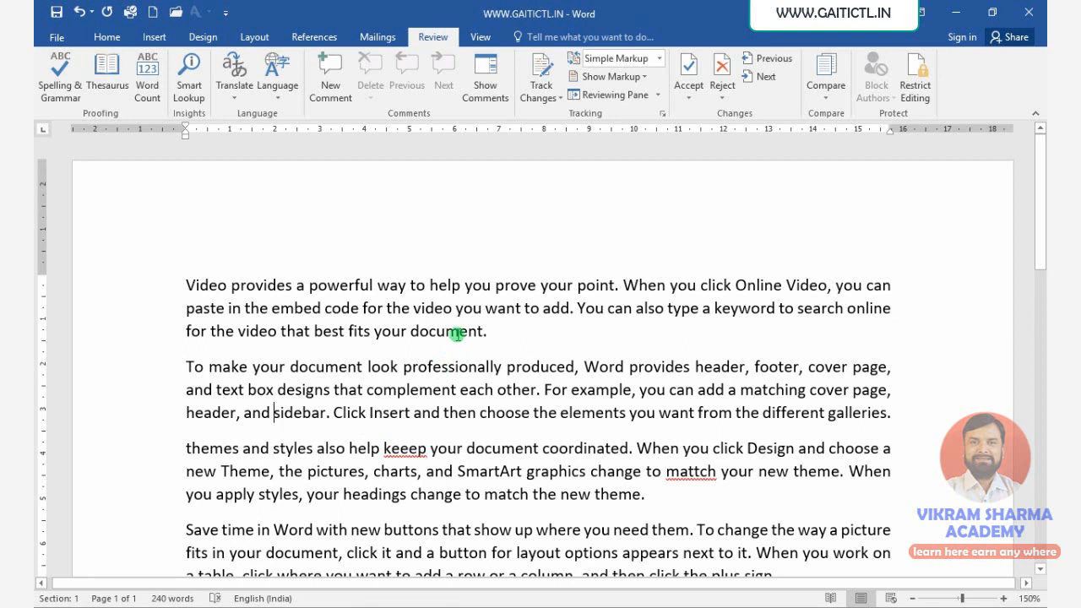
Undo the five corrections made in the first two paragraphs.
key(ctrl+z)
key(ctrl+z)
key(ctrl+z)
key(ctrl+z)
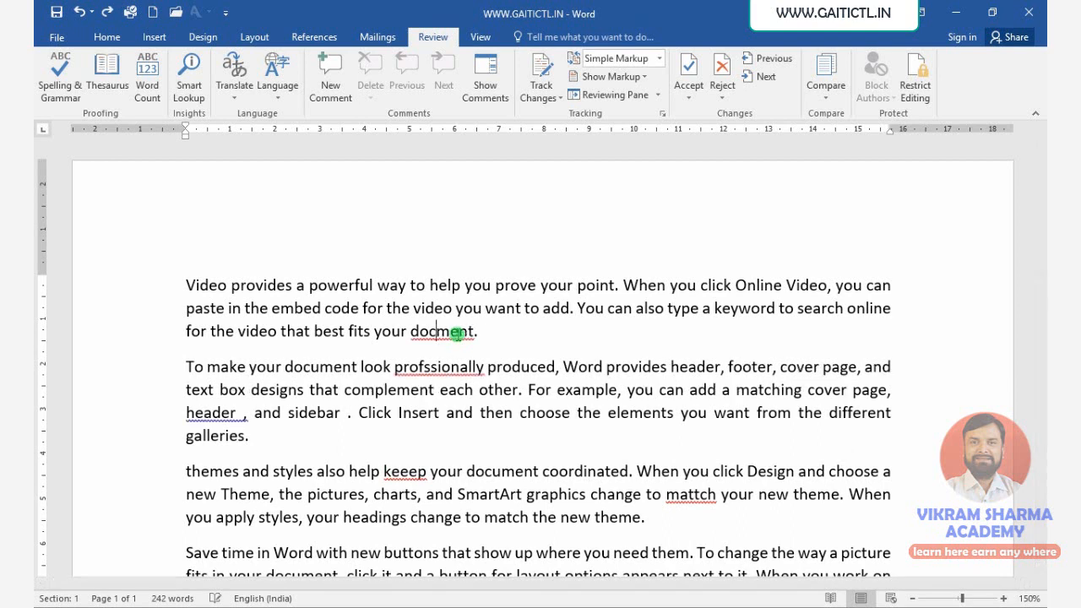
key(ctrl+z)
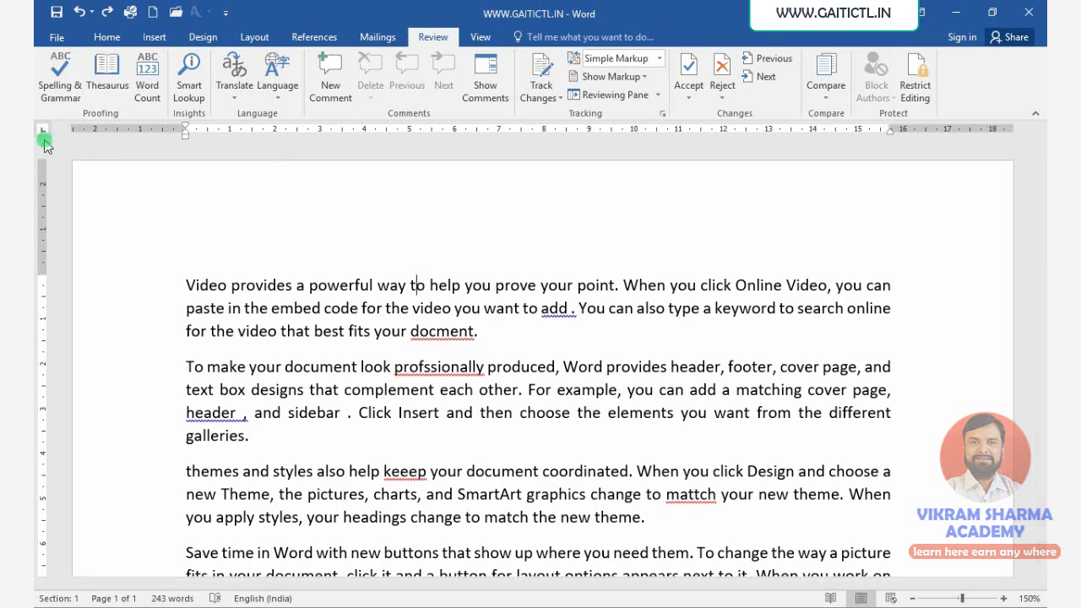
Run the Spelling & Grammar check and accept "add.", "document", "professionally", "header," and "sidebar." in the first two paragraphs.
click(51, 87)
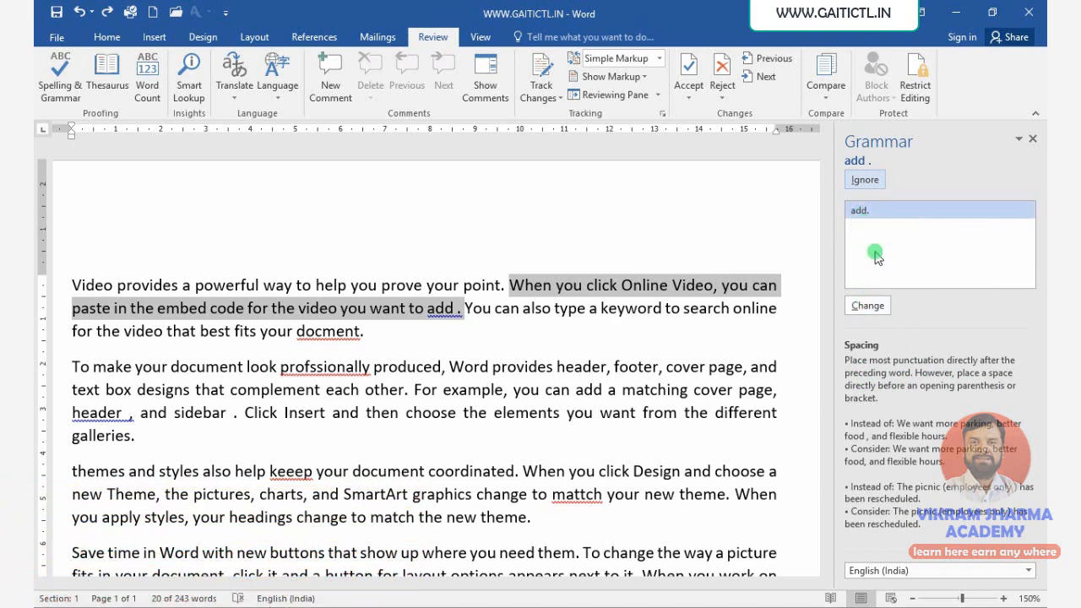
click(864, 305)
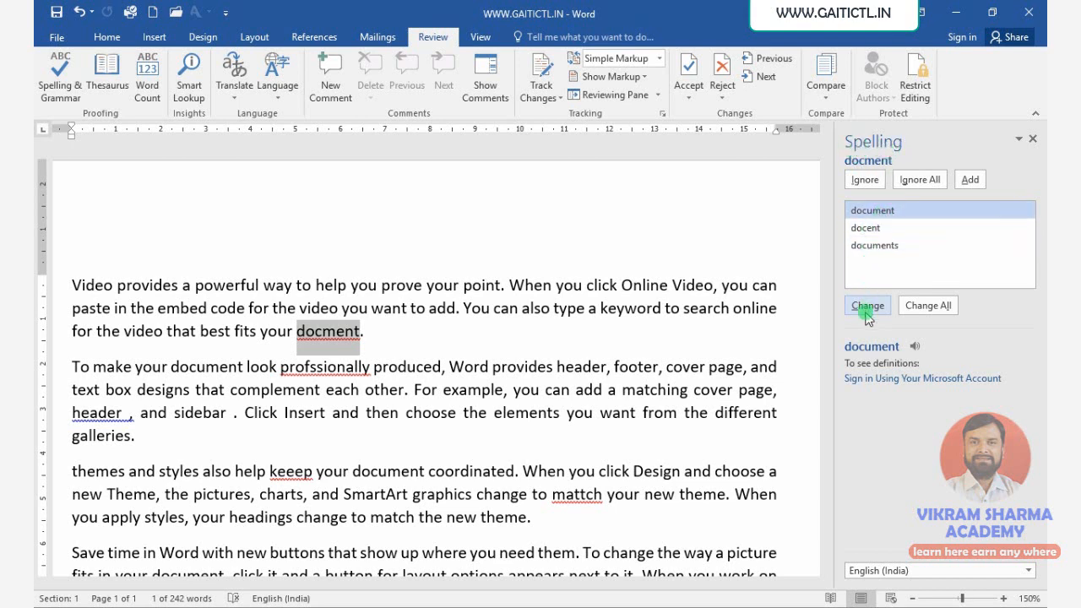
click(914, 350)
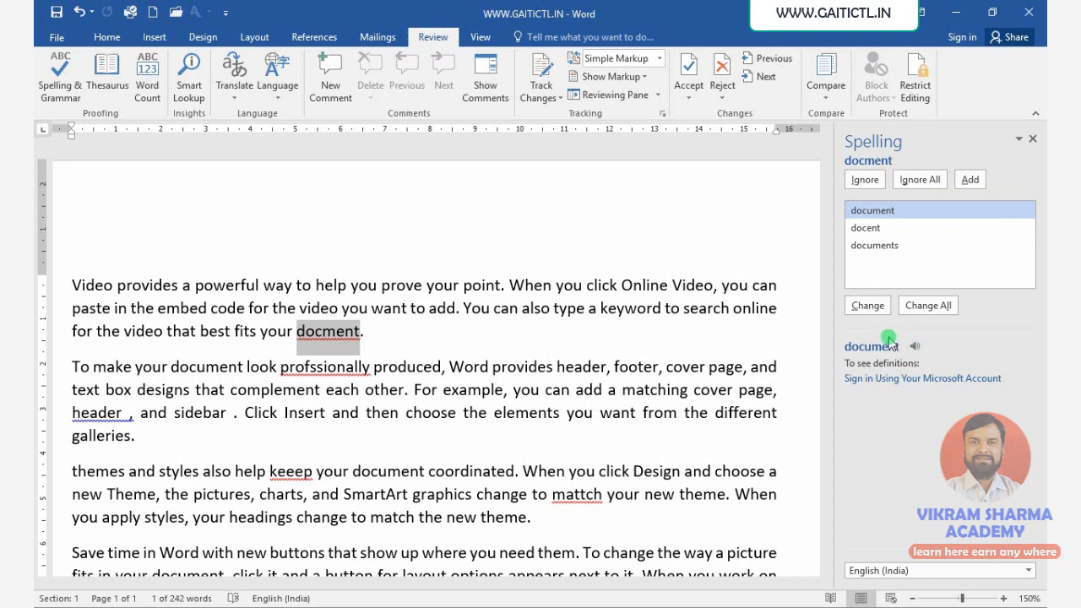
click(857, 305)
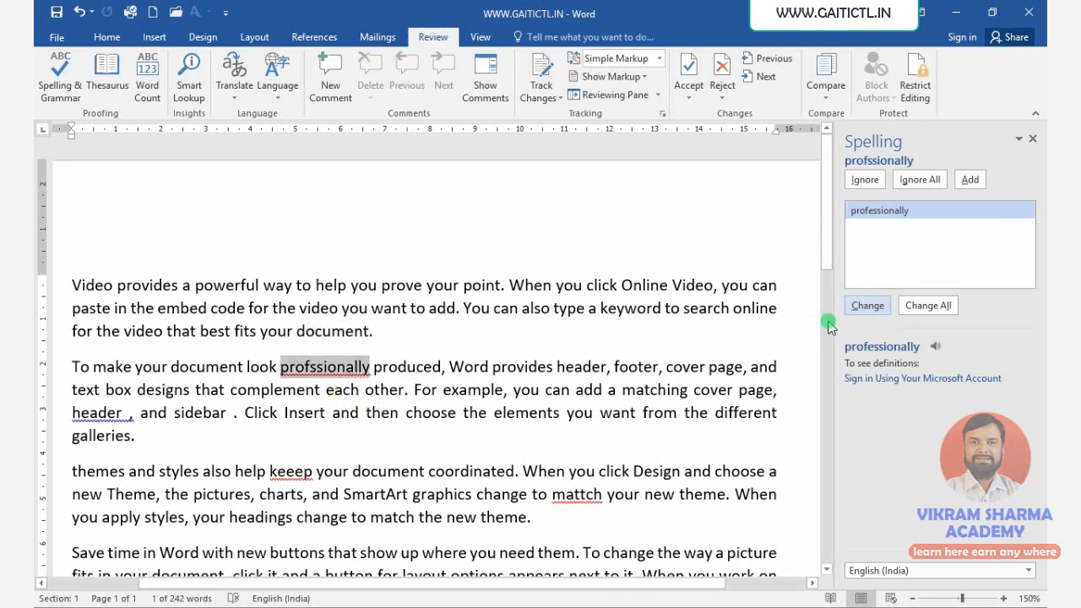
click(868, 307)
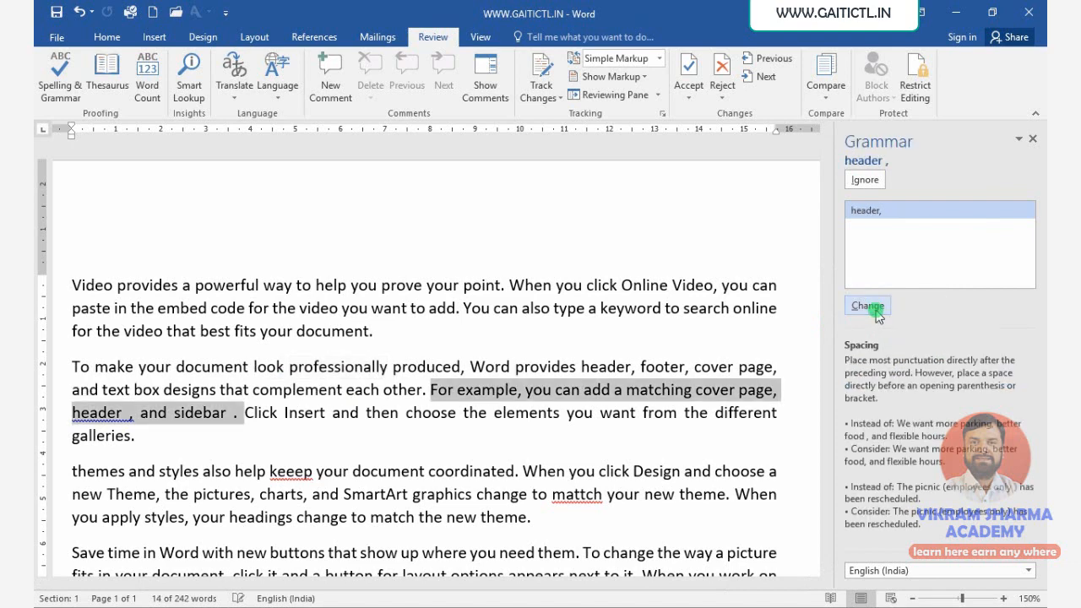
click(875, 309)
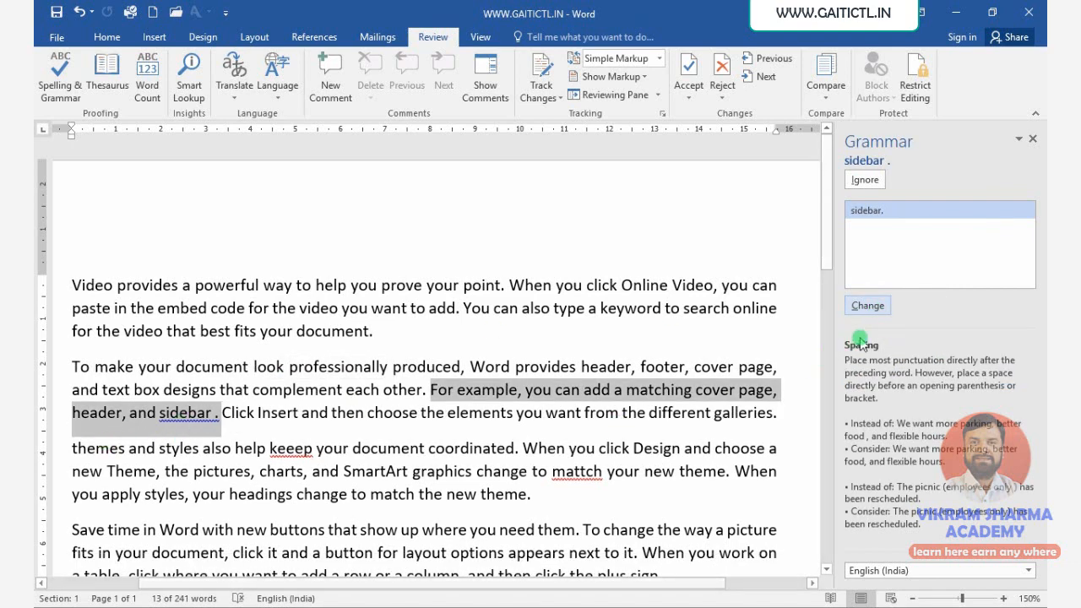
click(867, 308)
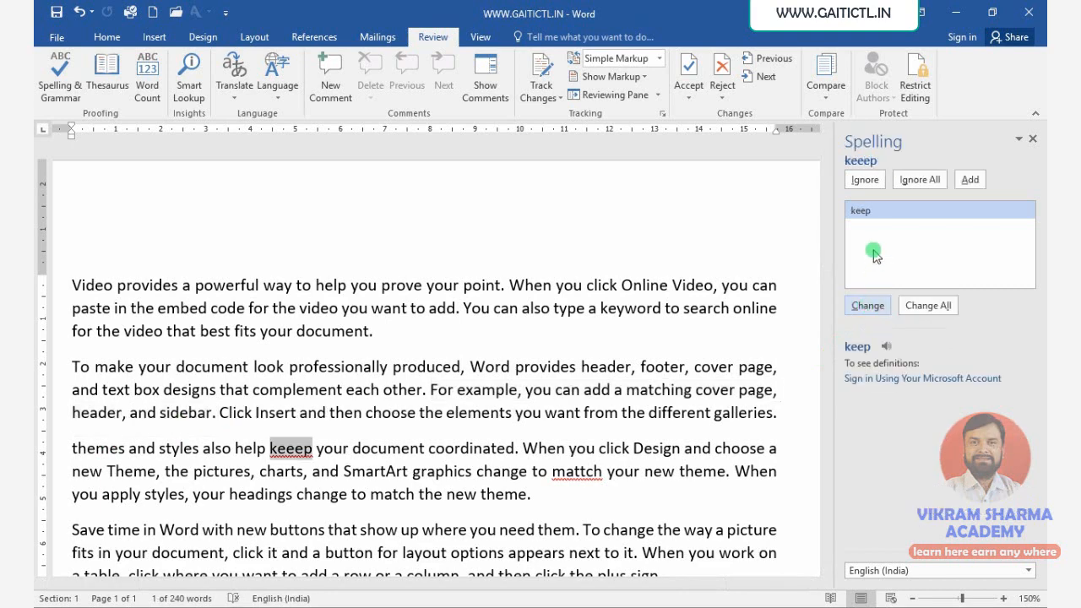
Accept the suggested "keep", "match", "Reading" and "device." for the remaining errors and finish the Spelling & Grammar check.
click(868, 307)
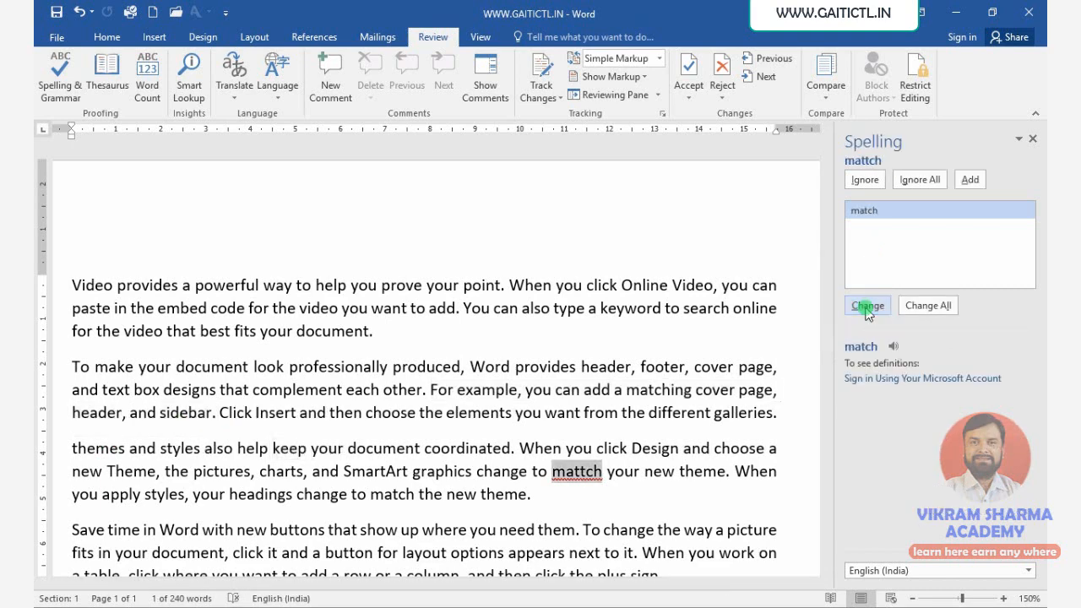
click(867, 307)
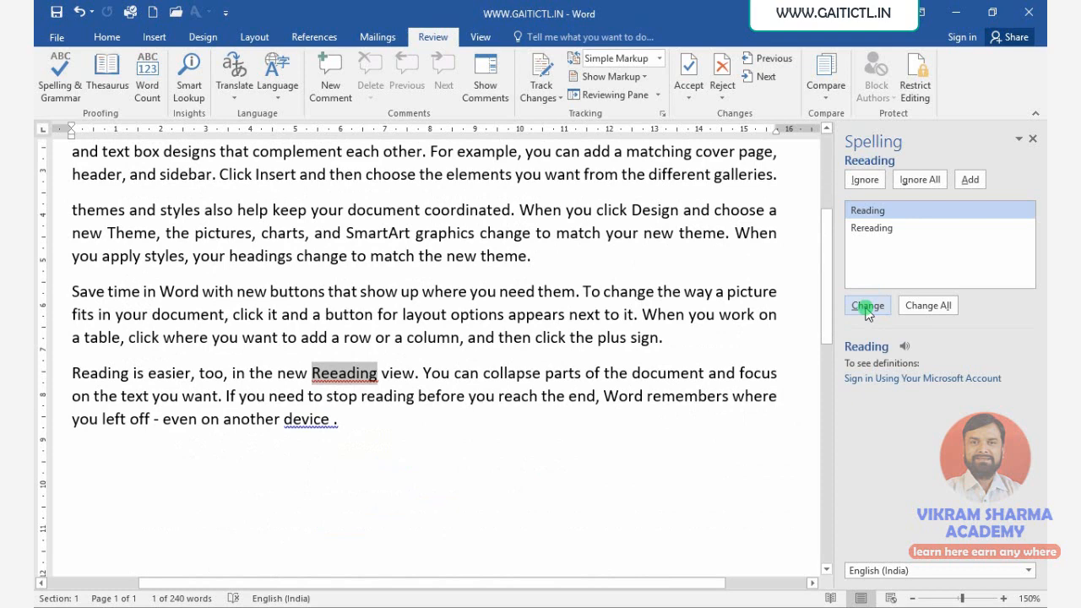
click(867, 307)
click(867, 307)
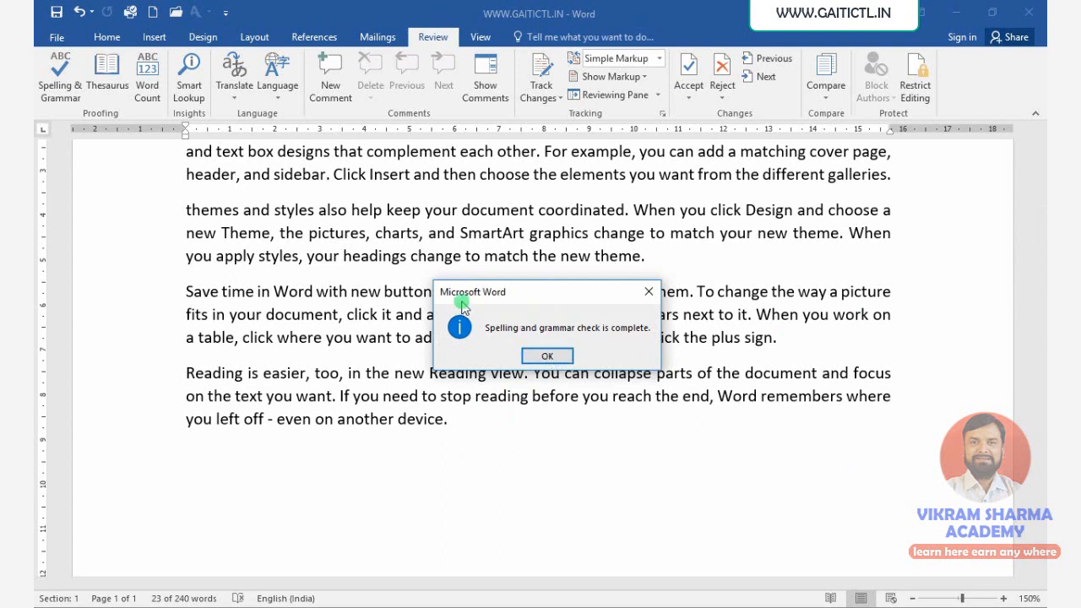
click(546, 356)
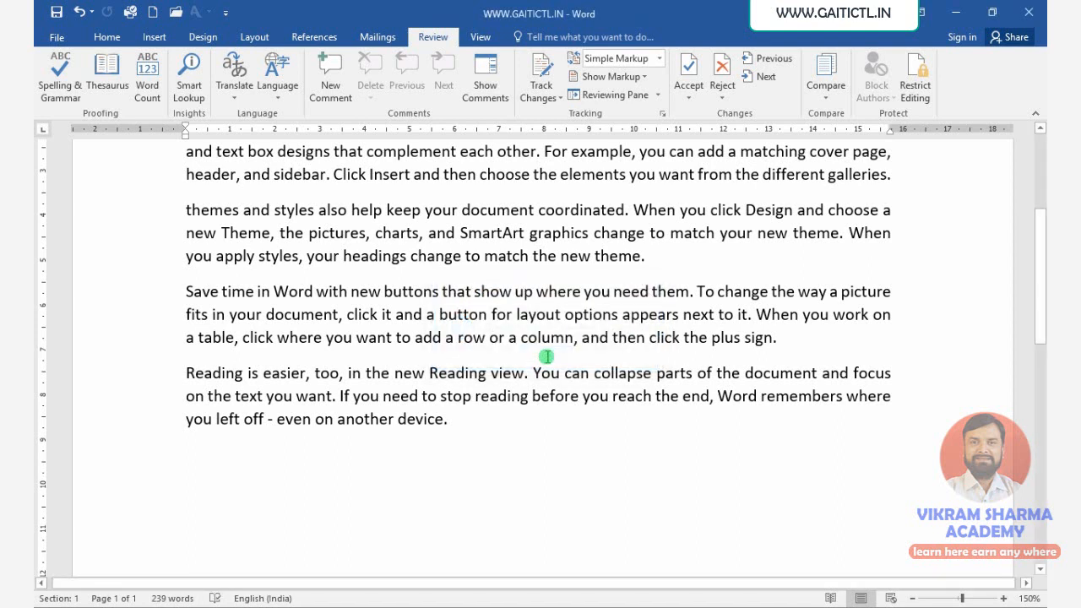
Add a new line reading "Hum log aaj" below the document's last paragraph.
click(487, 435)
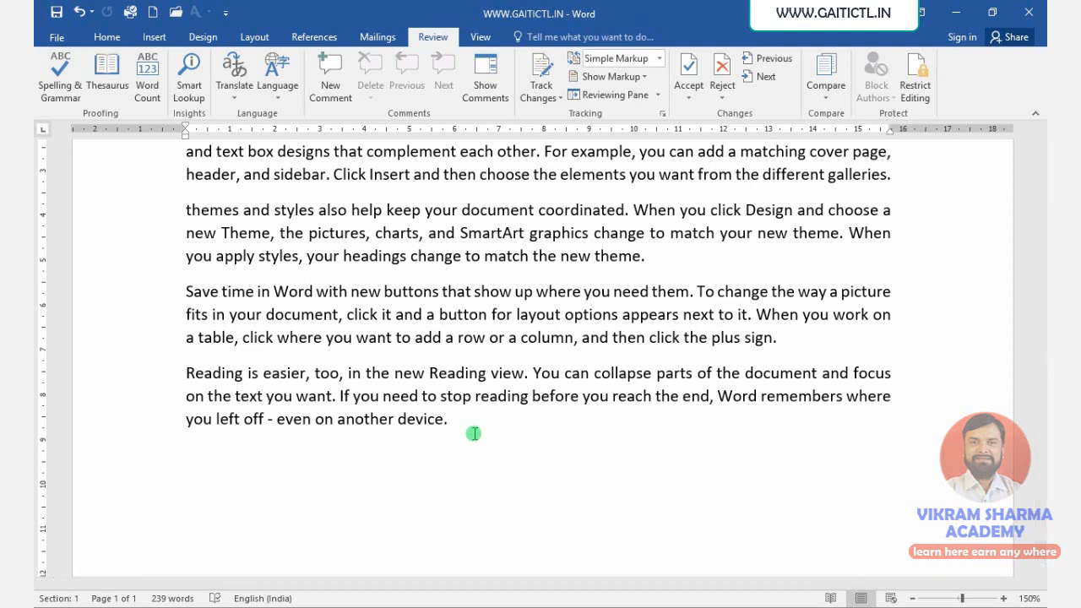
key(Return)
text(hum l)
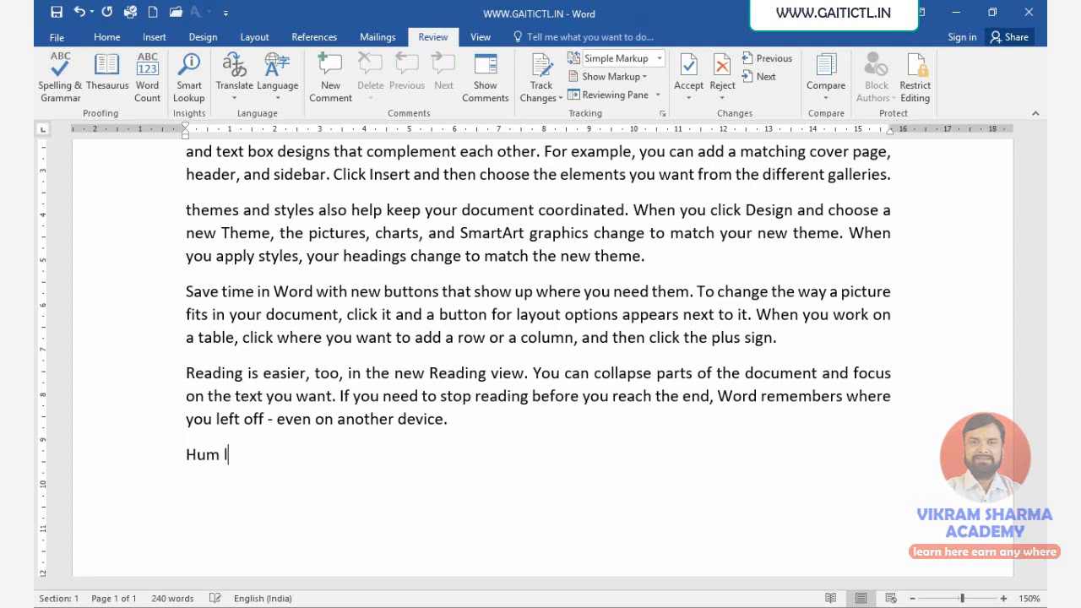
text(og aaj)
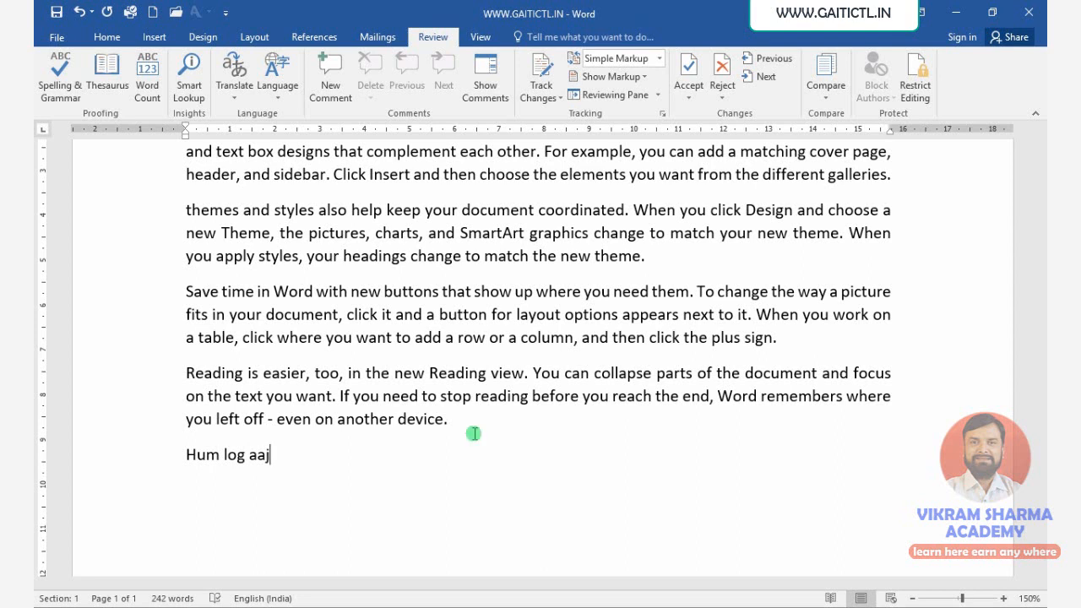
Create a blank document and enter "Hum log aaj English ki class le rahe hai aur saat hi saat hum ms word bhi pad rahe hai.".
key(ctrl+n)
text(hu)
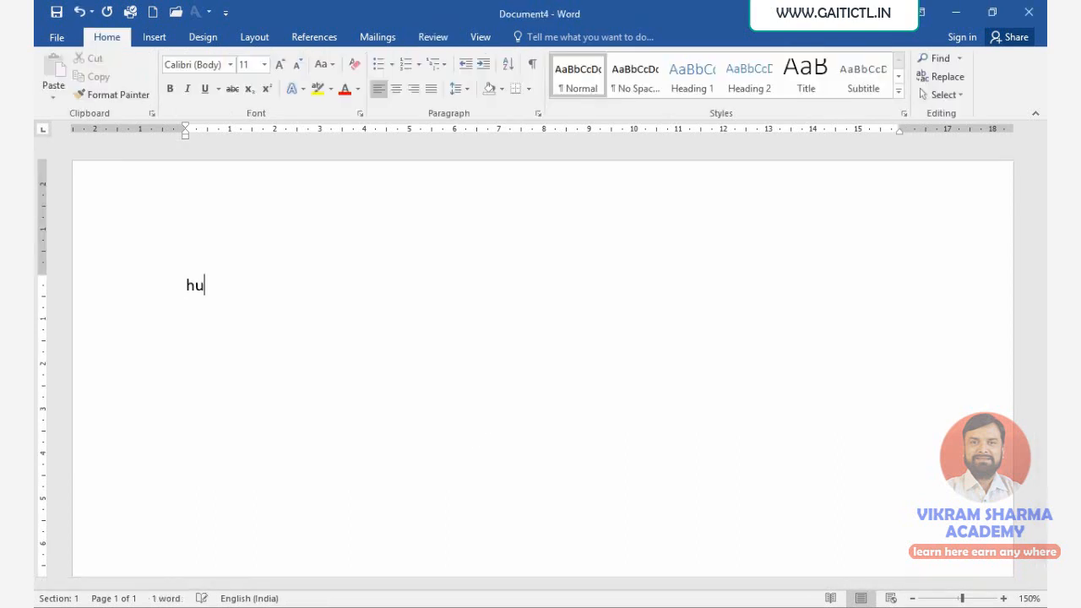
text(m log )
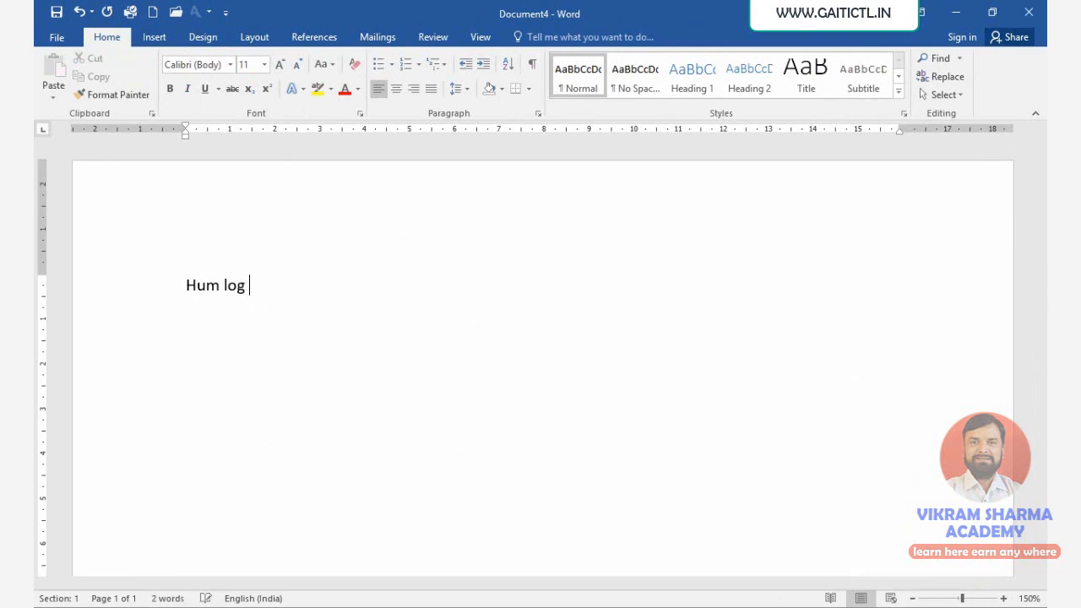
text(aaj englis)
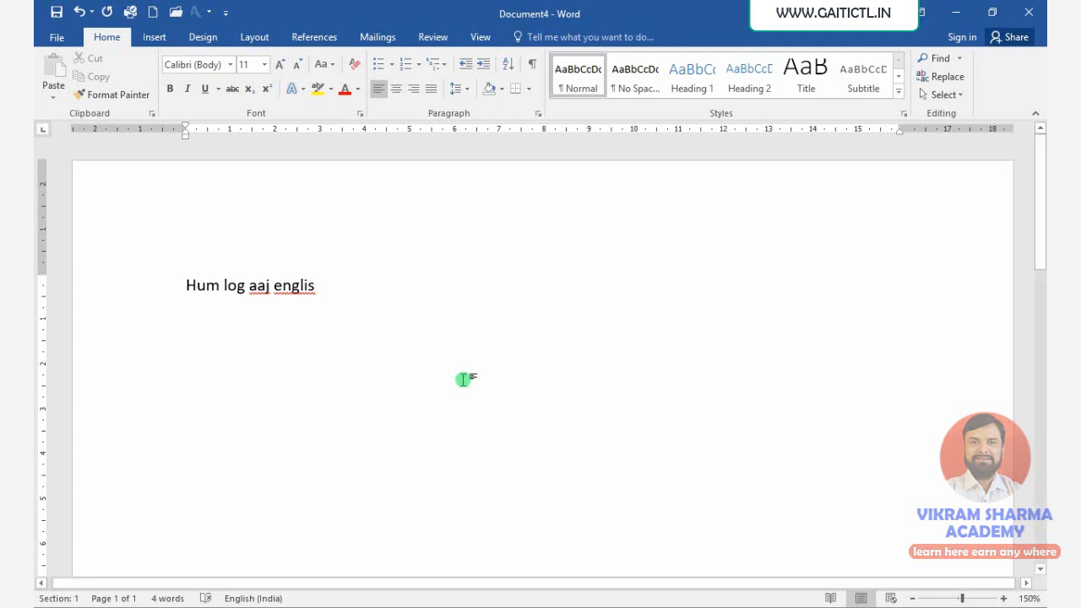
text(h ki )
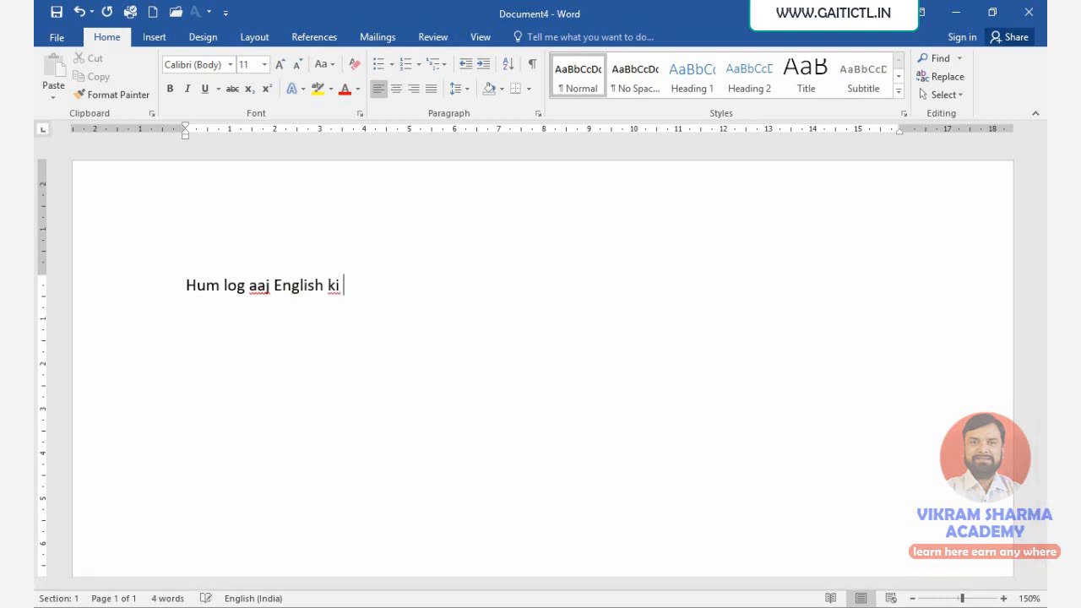
text(class le rahe h)
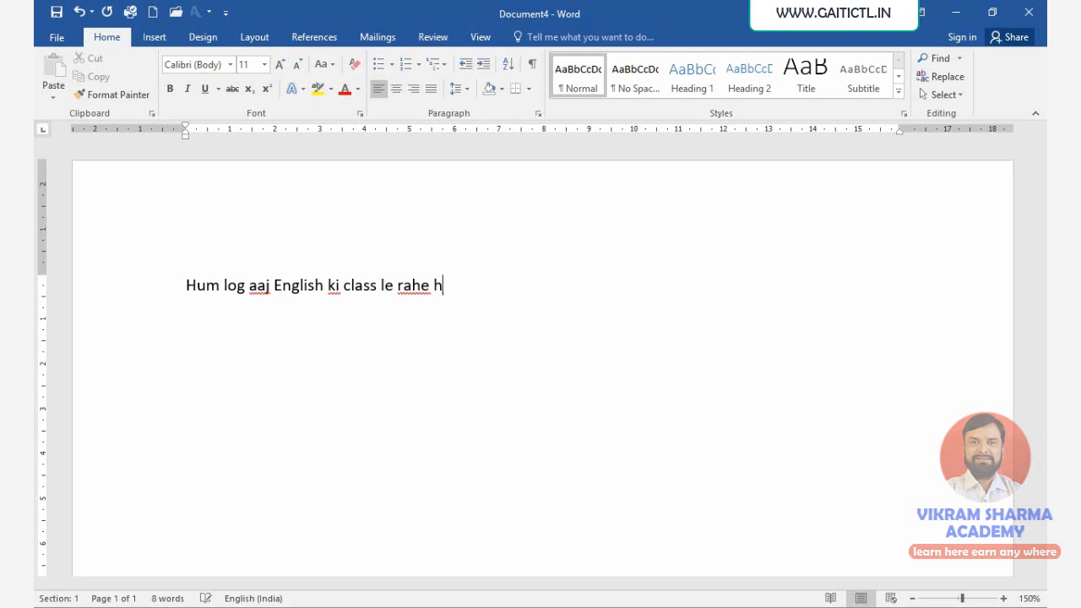
text(ai aur sa)
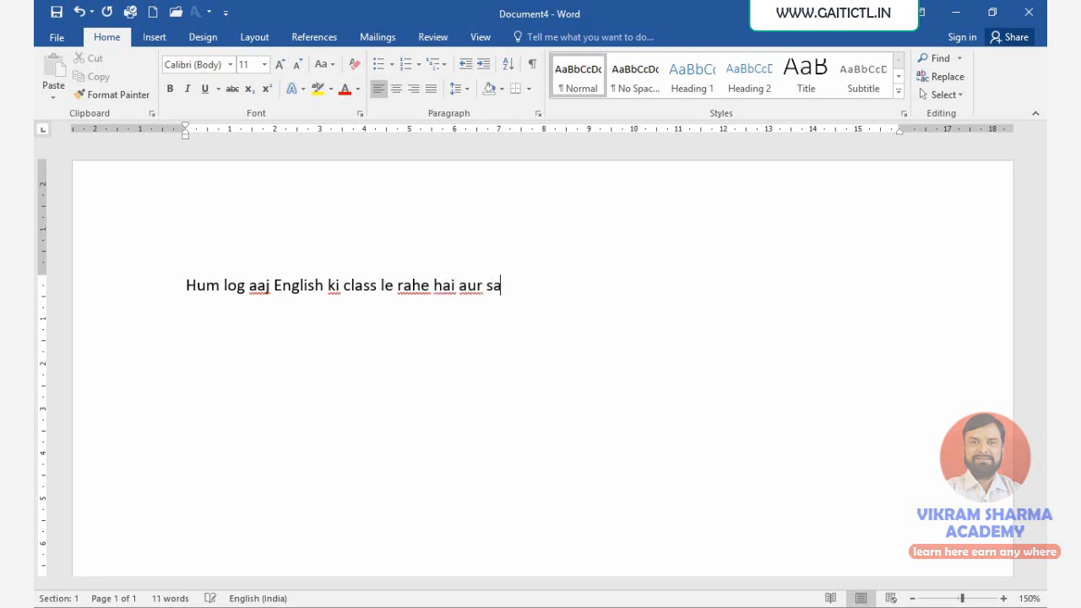
text(at hi saat hum)
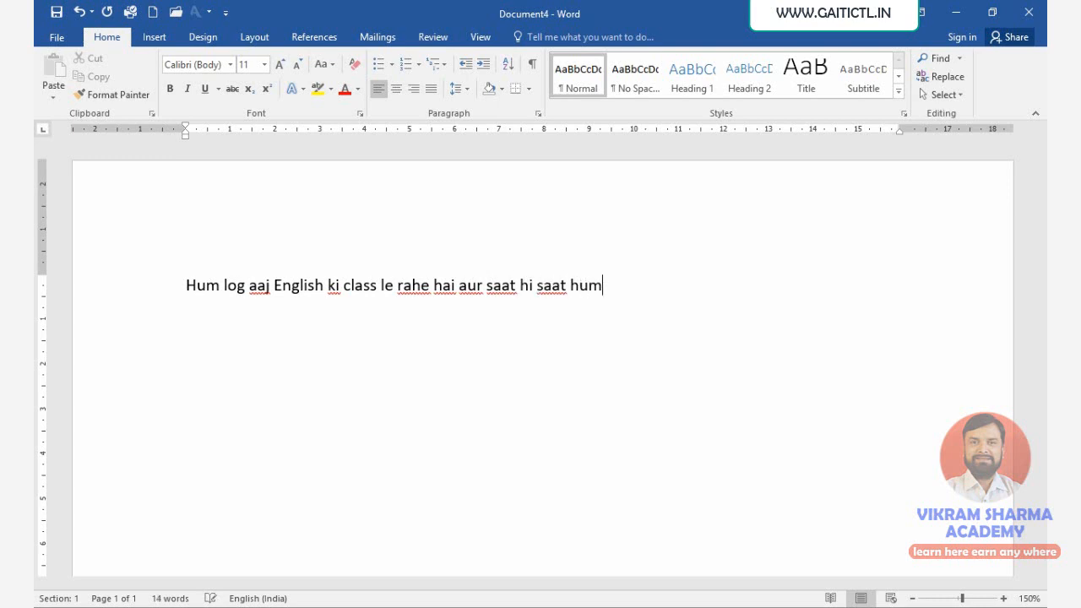
text( ms word bhi )
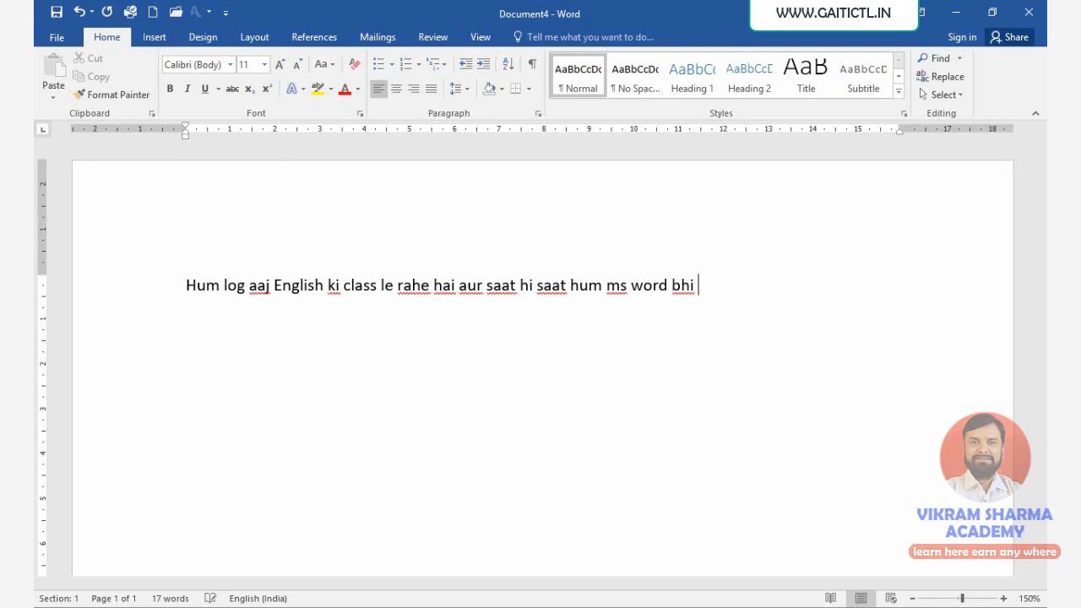
text(pad rahe hai.)
key(Return)
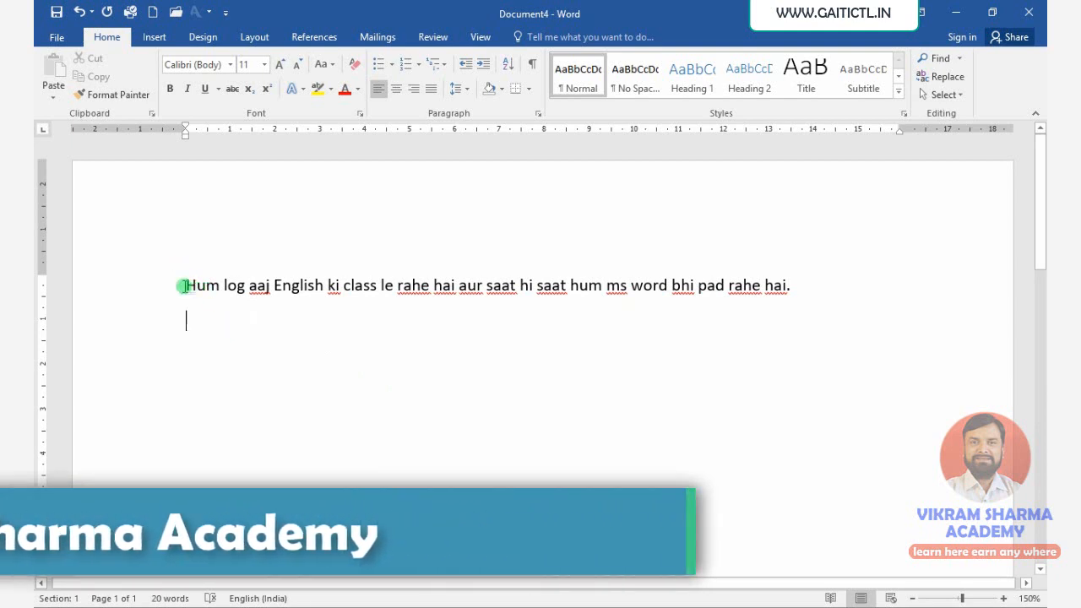
Look up the sentence's first word "Hum" in the Thesaurus, then close the Thesaurus.
drag(187, 285, 219, 292)
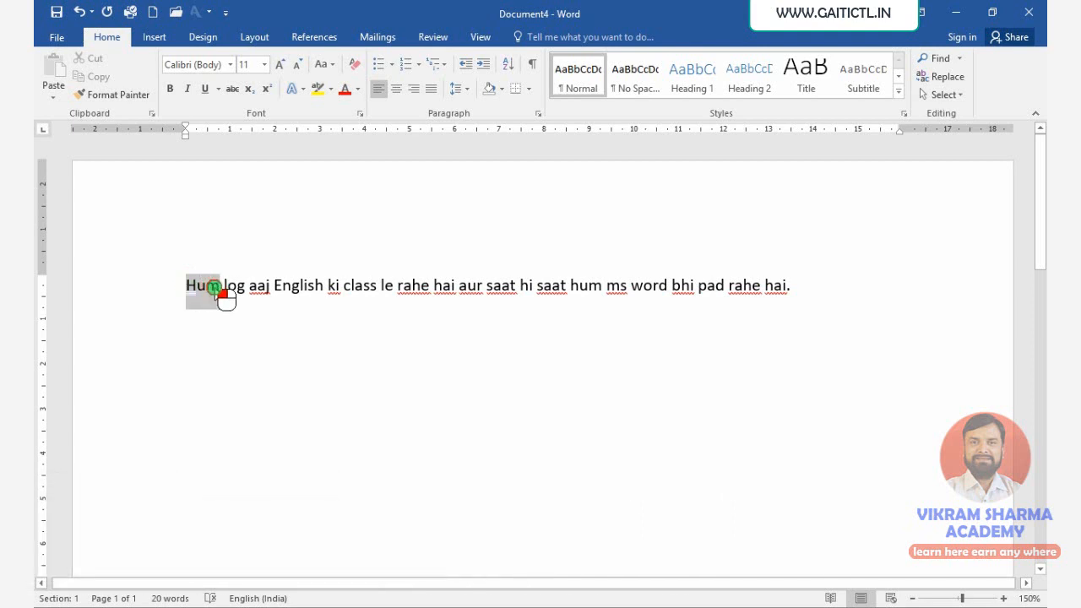
click(434, 37)
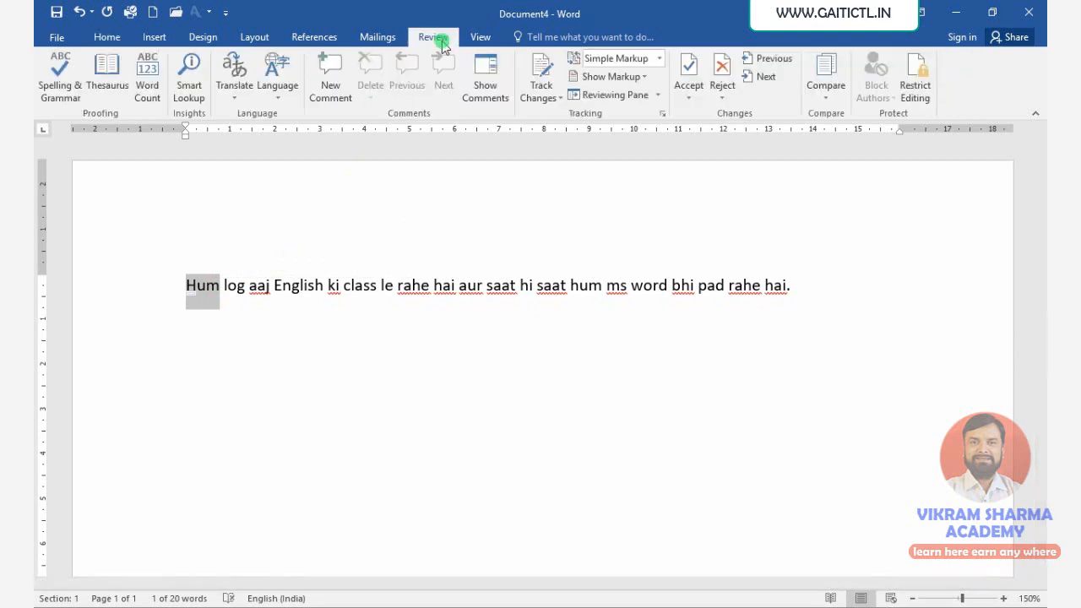
click(108, 93)
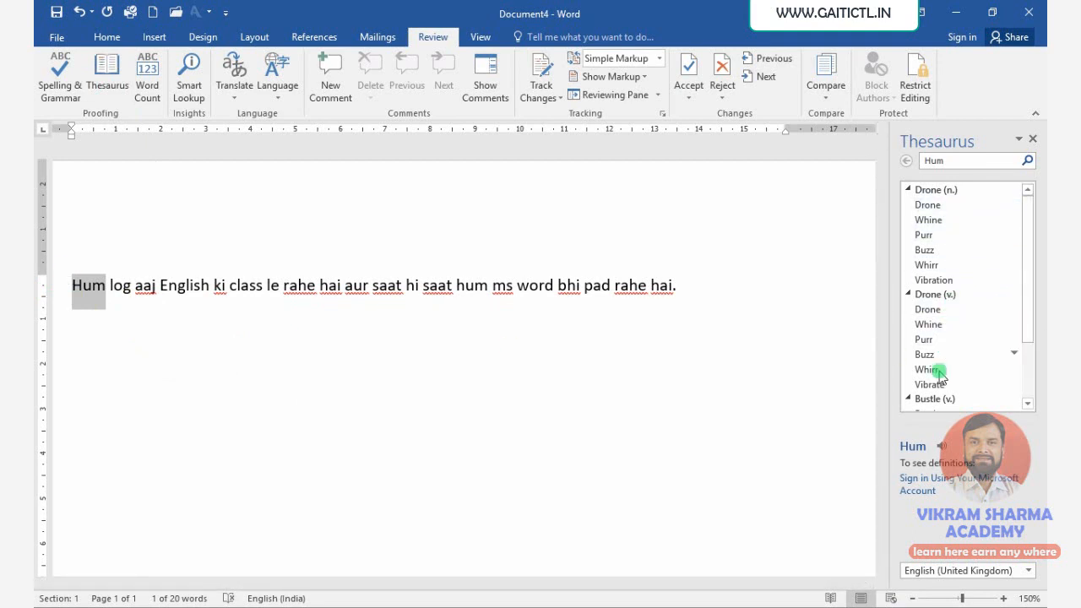
click(1031, 138)
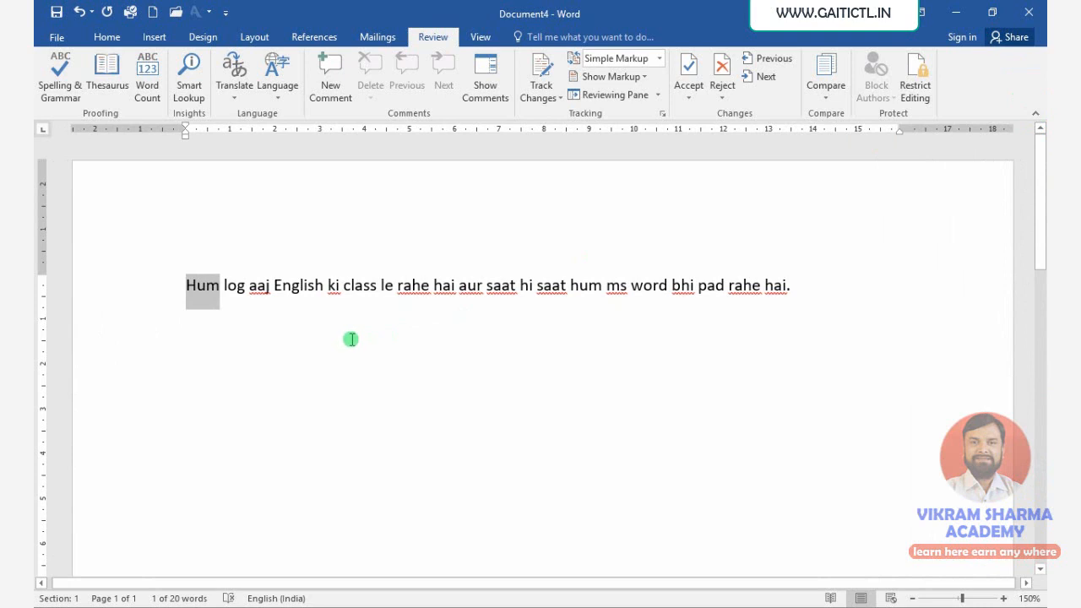
Place the cursor on an empty line below the sentence and set its font to Kruti Dev 010.
click(257, 287)
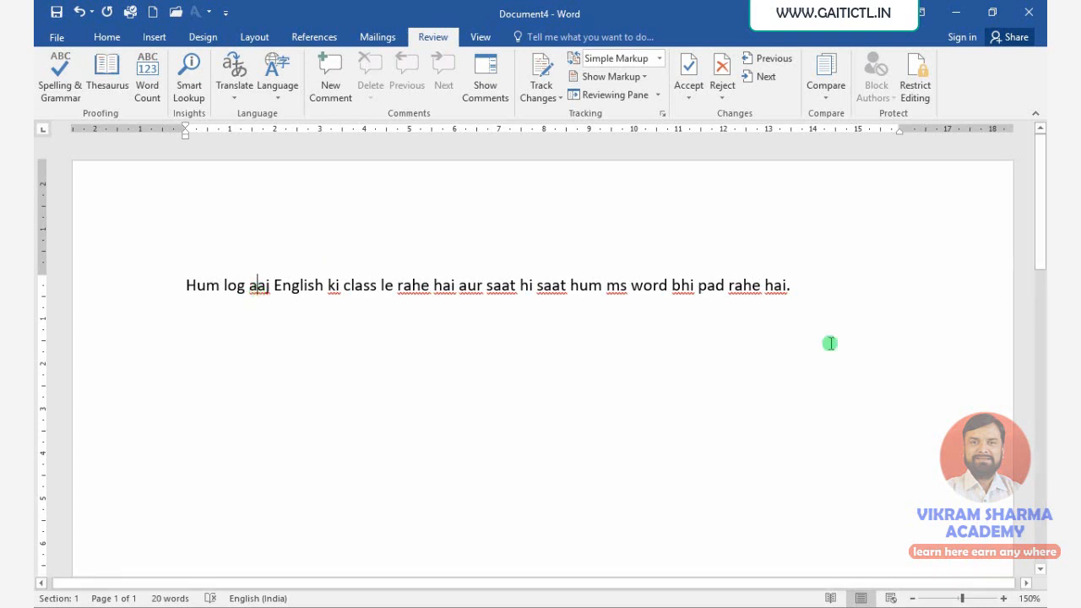
key(Return)
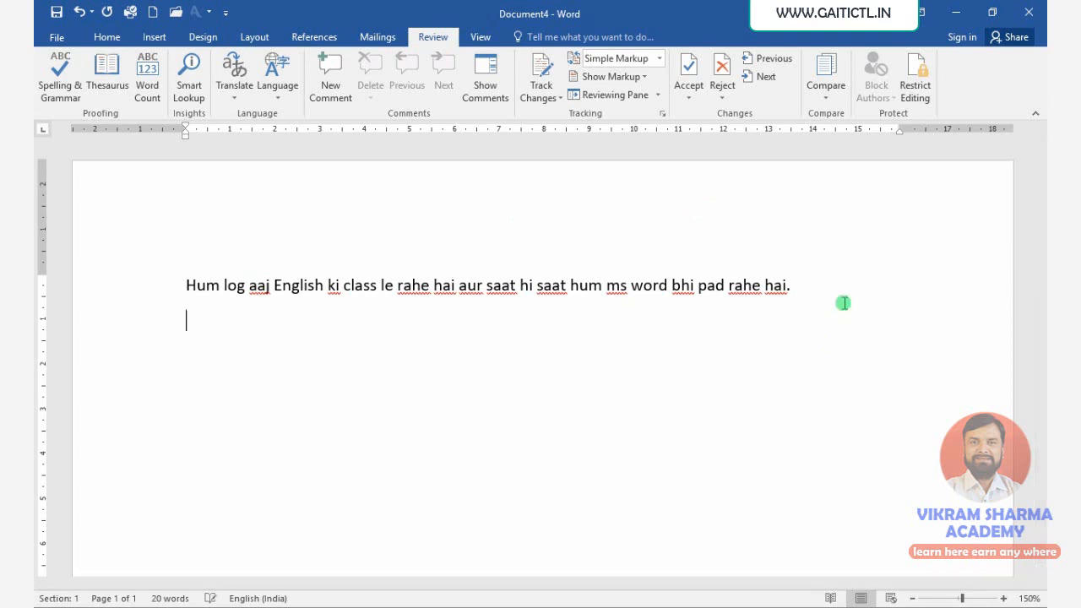
click(106, 37)
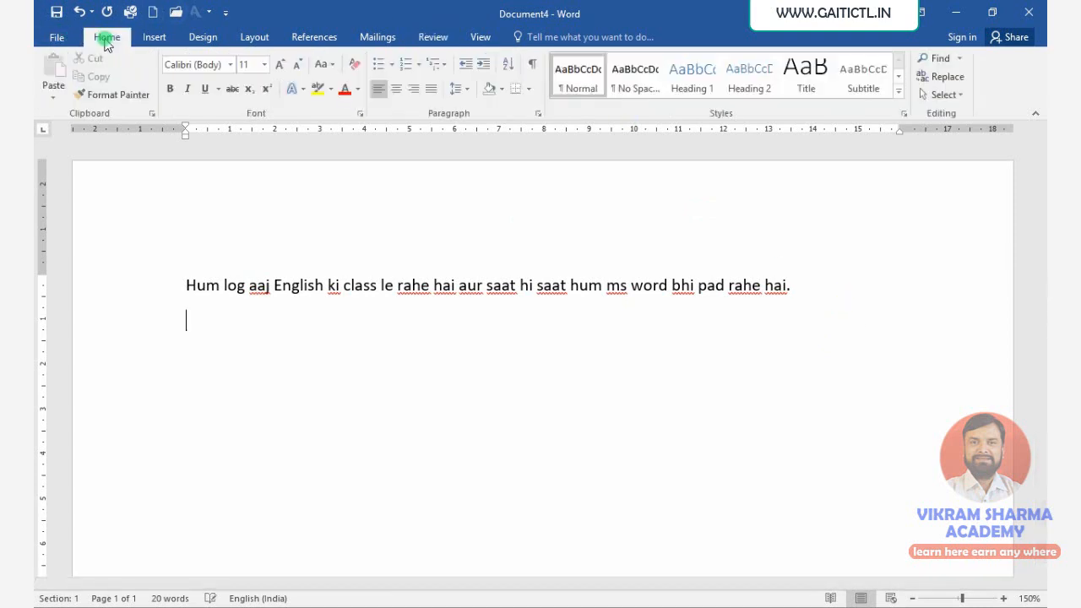
click(224, 65)
text(Kruti Dev 010)
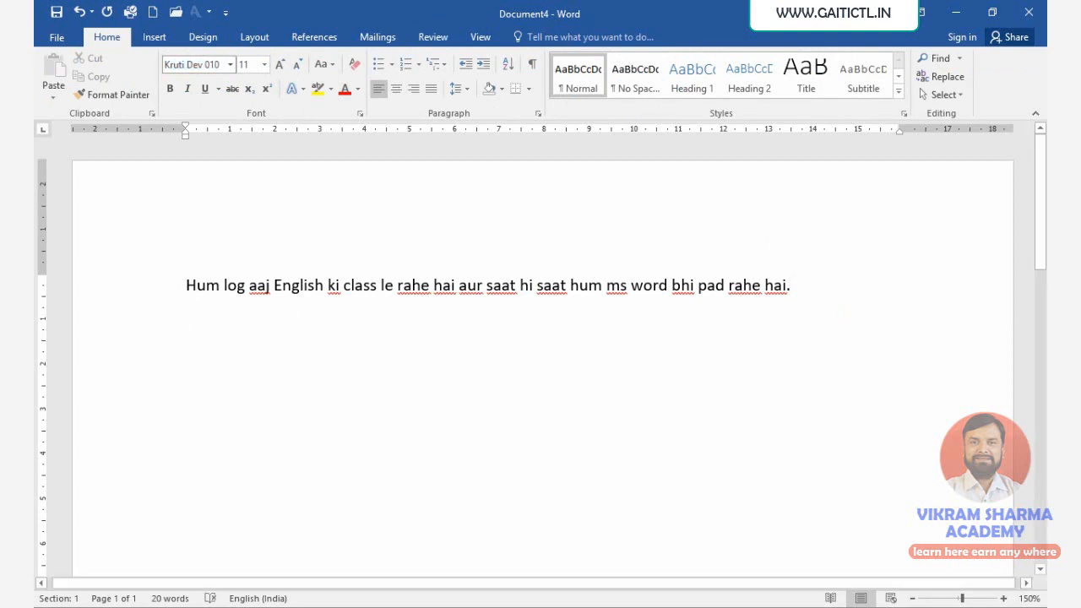
text(v)
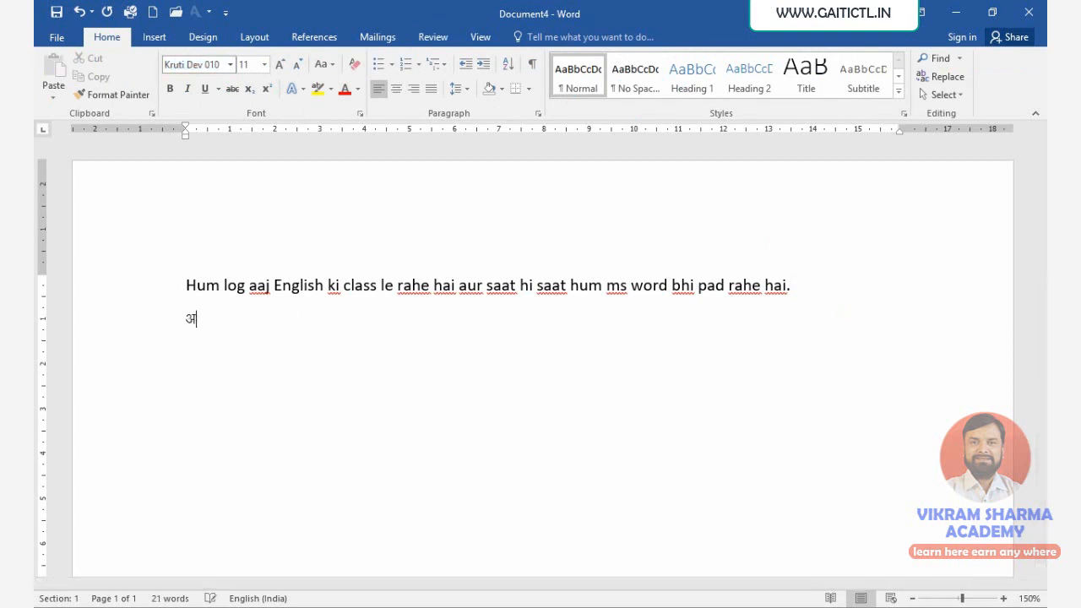
key(BackSpace)
text(b)
key(BackSpace)
text(v)
key(BackSpace)
text(n)
key(BackSpace)
Enter the Hindi text "हम लोग आज इनलिश" on the line below the first sentence.
text(Ge)
key(ctrl+z)
text(yksx vkj)
key(BackSpace)
text(t baXfc)
key(BackSpace)
text(cb)
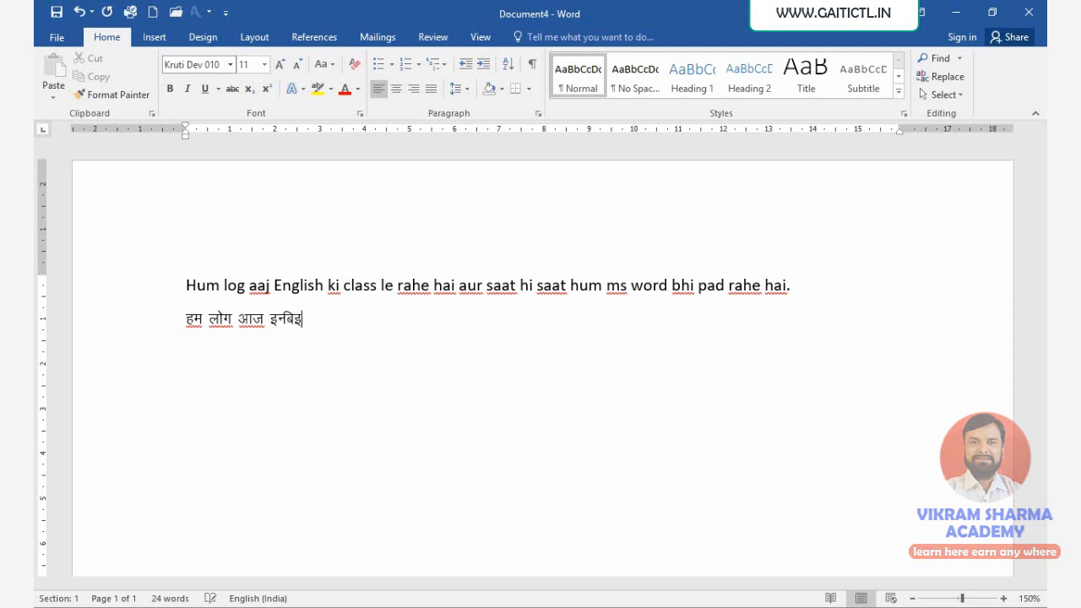
key(BackSpace)
key(BackSpace)
text(y'k u)
key(BackSpace)
text(t)
key(BackSpace)
text(y=)
key(BackSpace)
key(BackSpace)
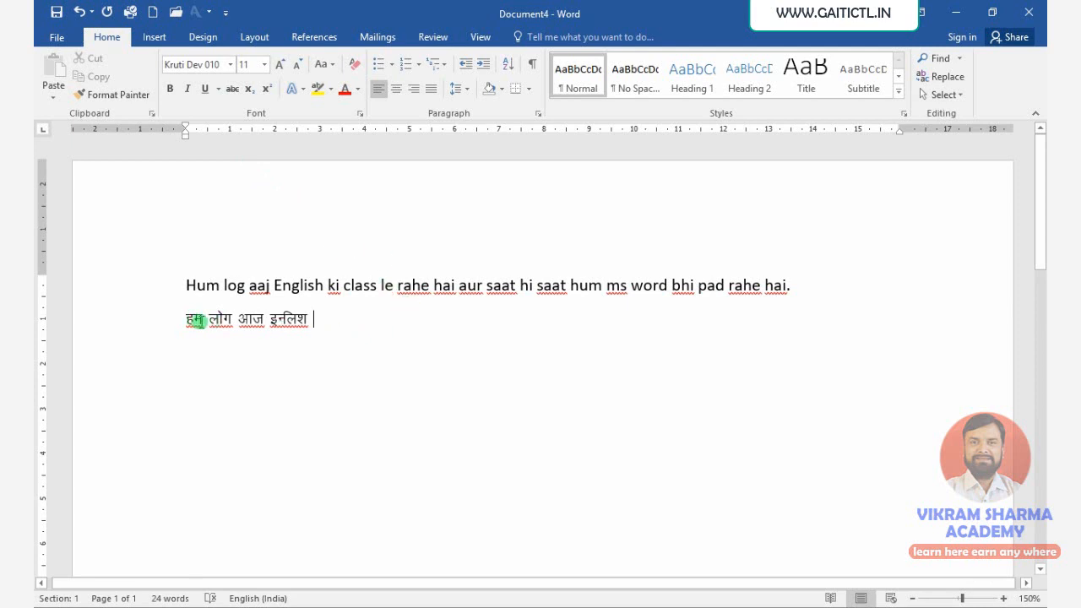
click(192, 318)
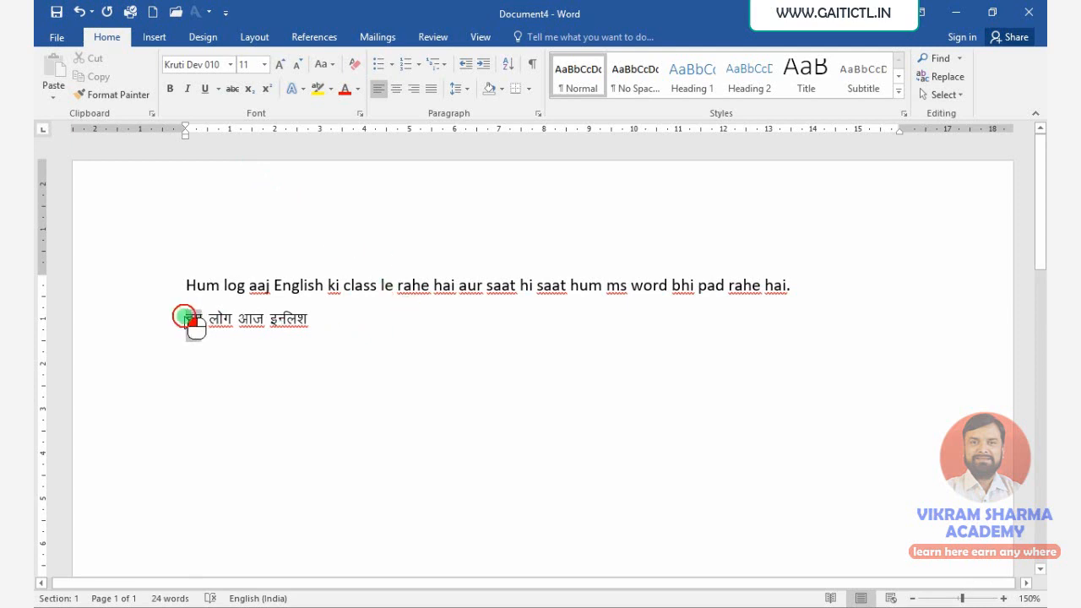
drag(189, 317, 203, 321)
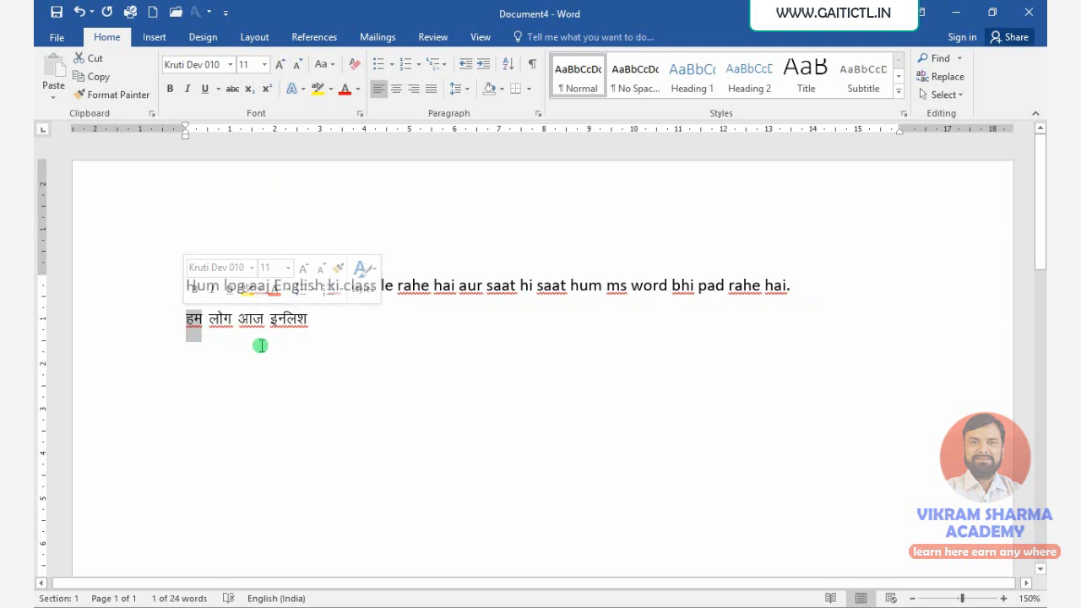
click(203, 342)
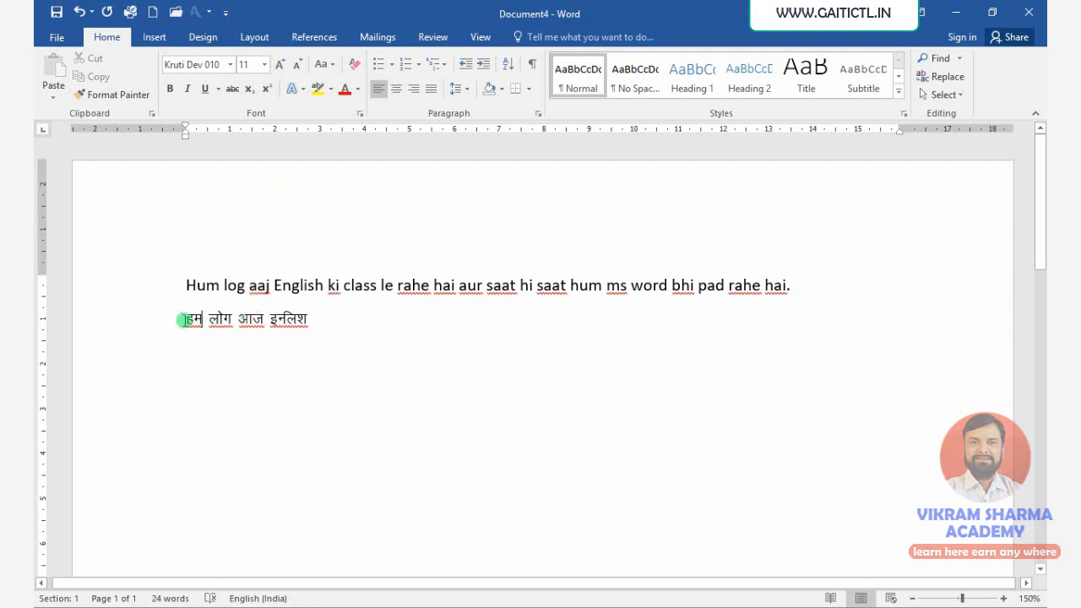
Change the font of the entire Hindi line below the first sentence from Kruti Dev 010 to Calibri Light.
drag(182, 318, 309, 343)
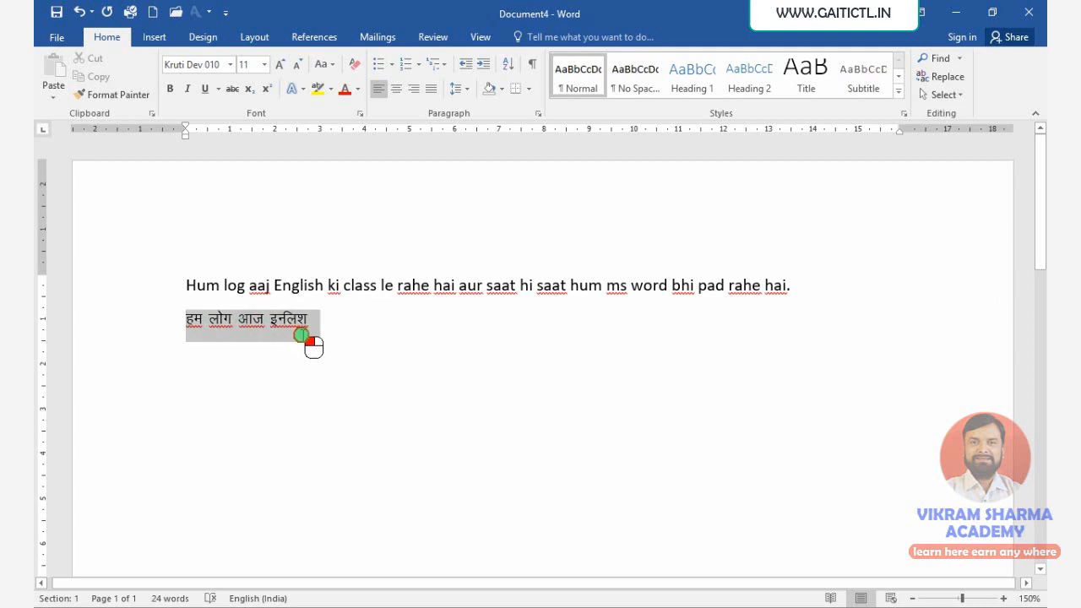
click(229, 65)
click(223, 103)
click(258, 381)
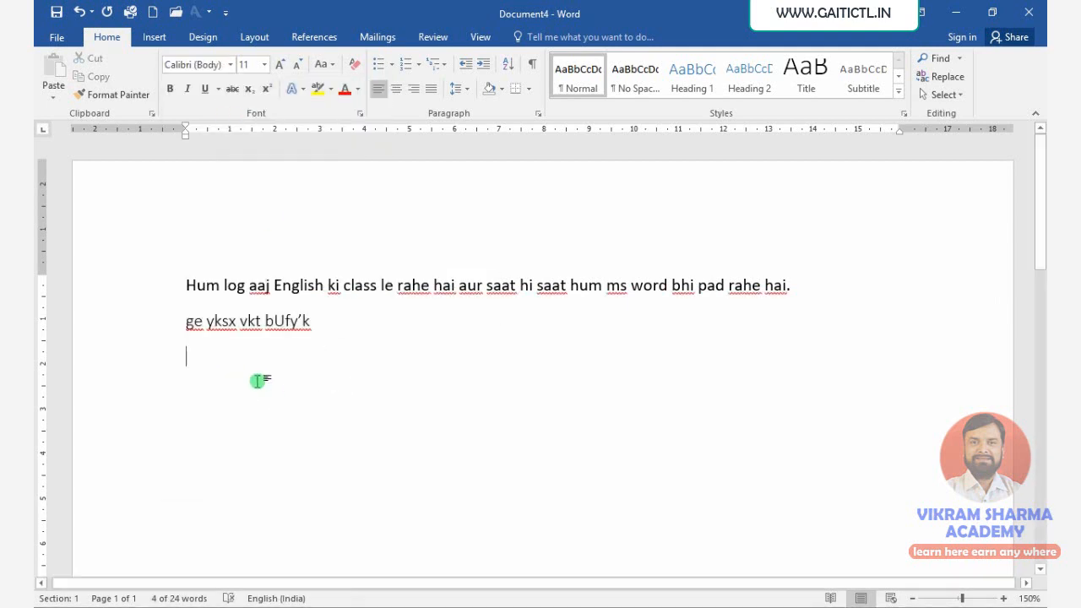
double_click(197, 323)
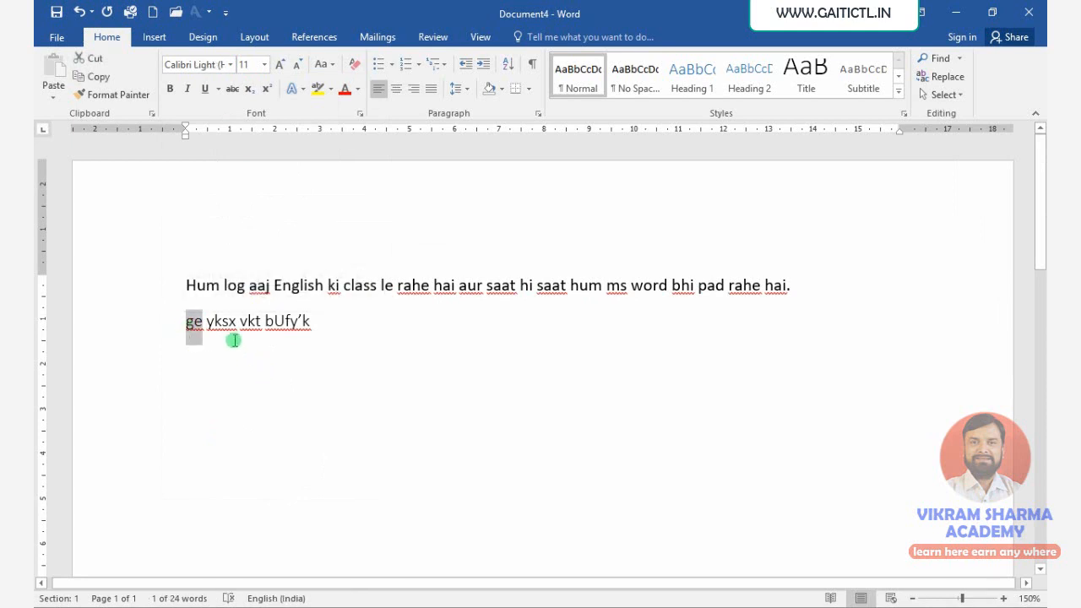
click(322, 329)
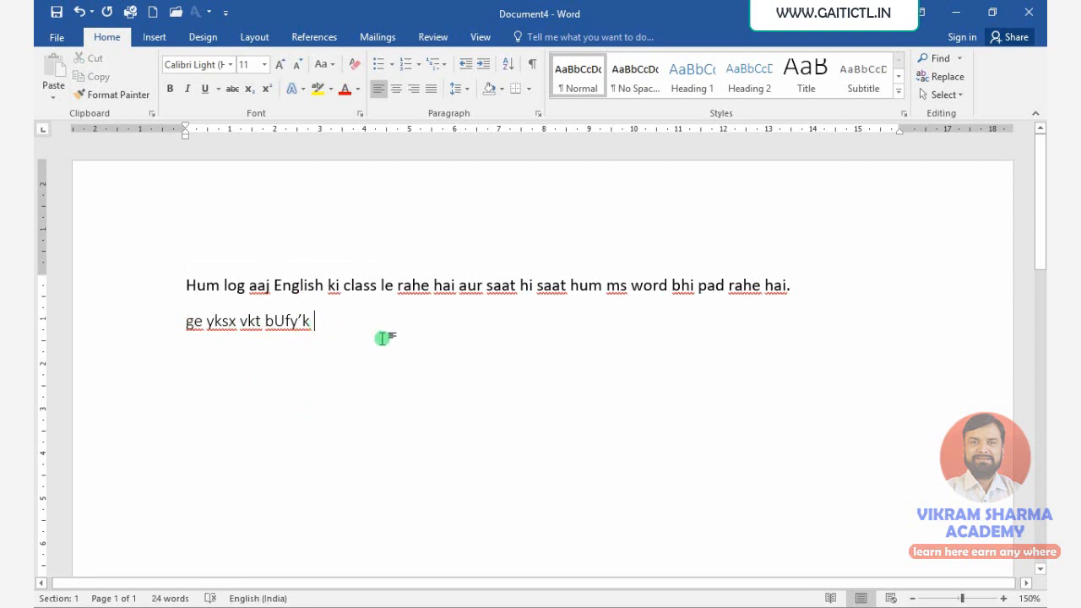